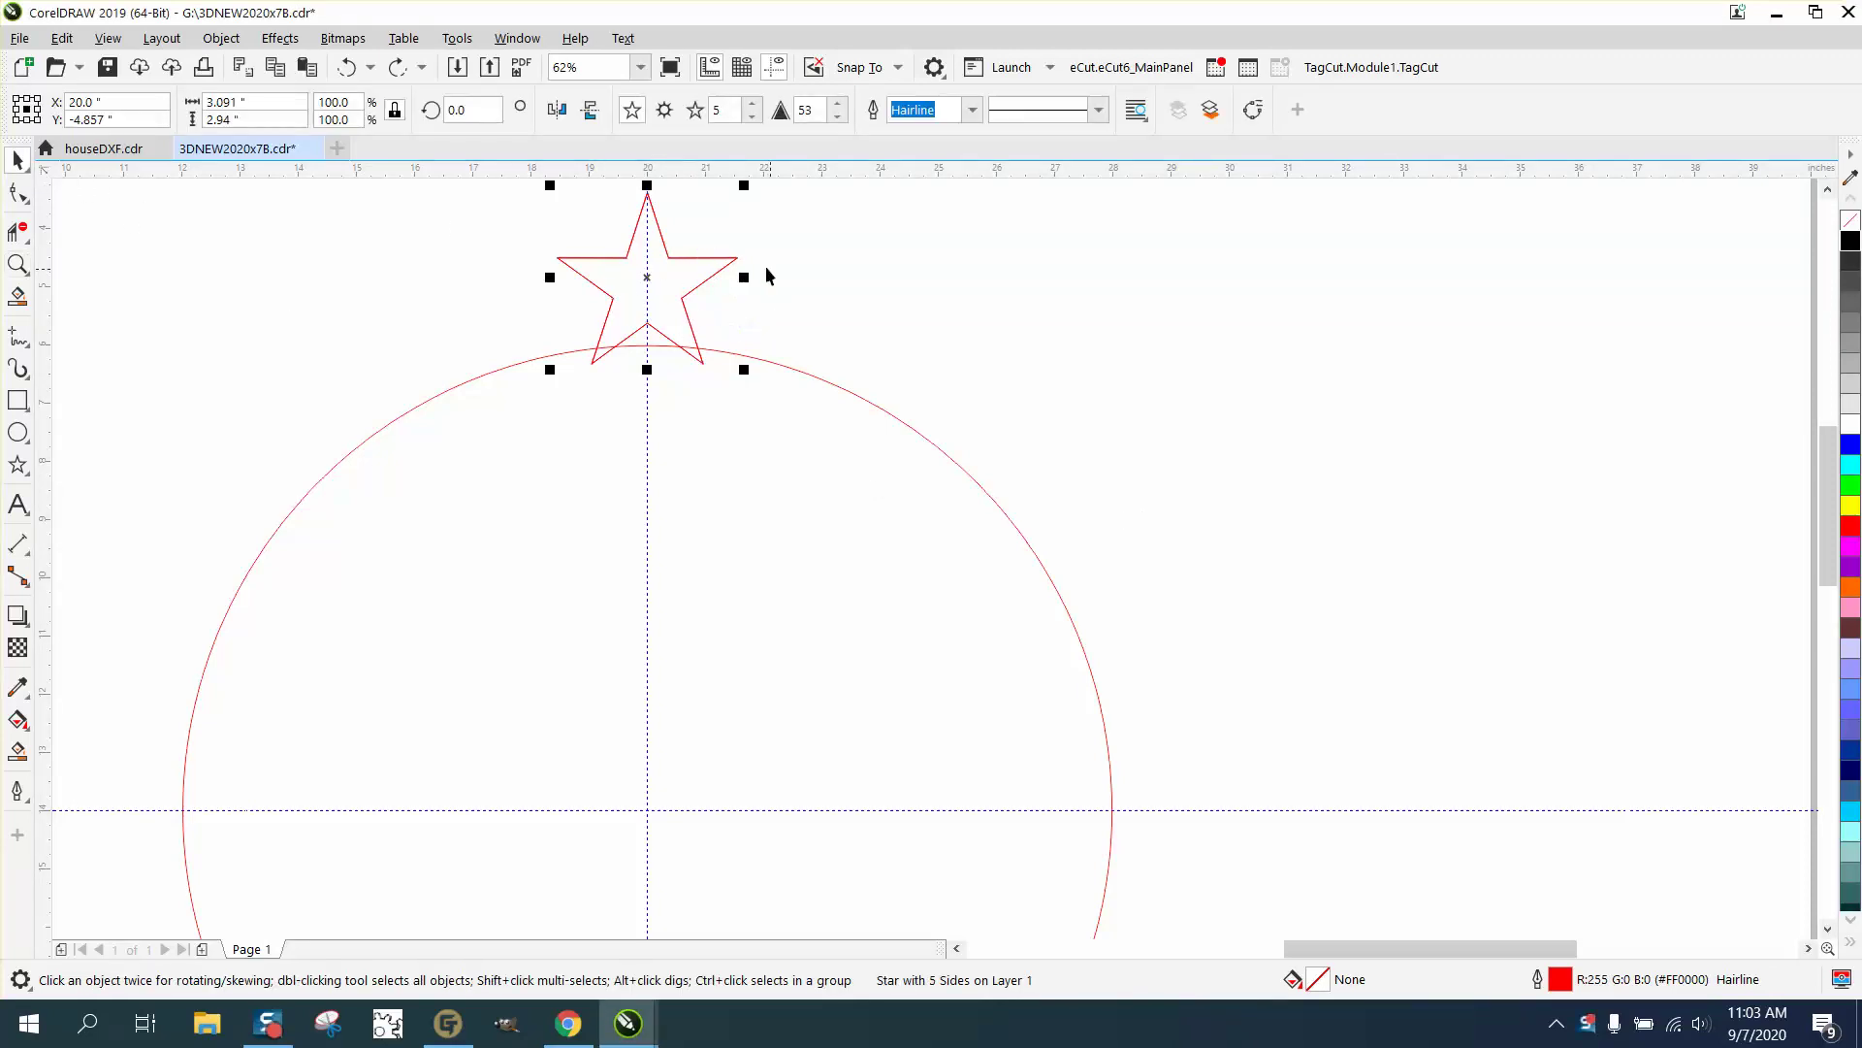
Discard an accidental duplicate of the star and undo, leaving the single star selected.
{"action": "left_click_drag", "start_coordinate": [649, 278], "coordinate": [860, 278]}
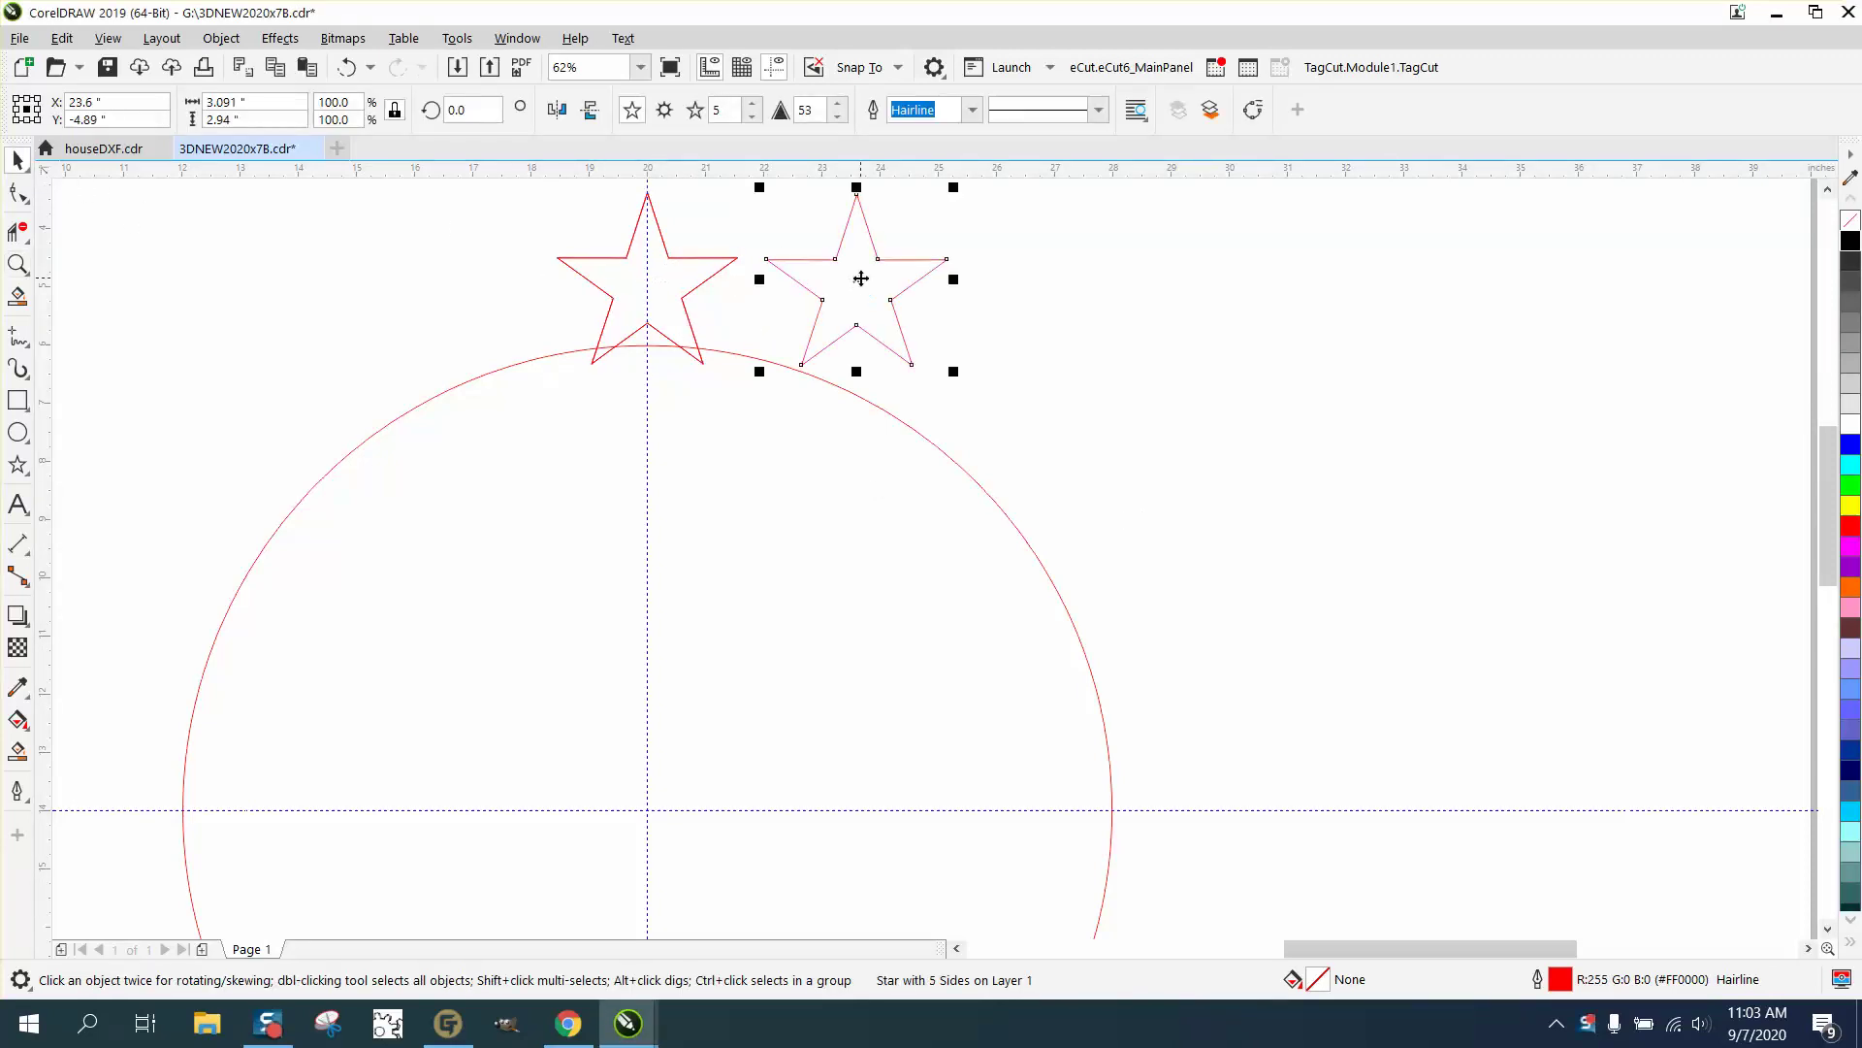
{"action": "key", "text": "Delete"}
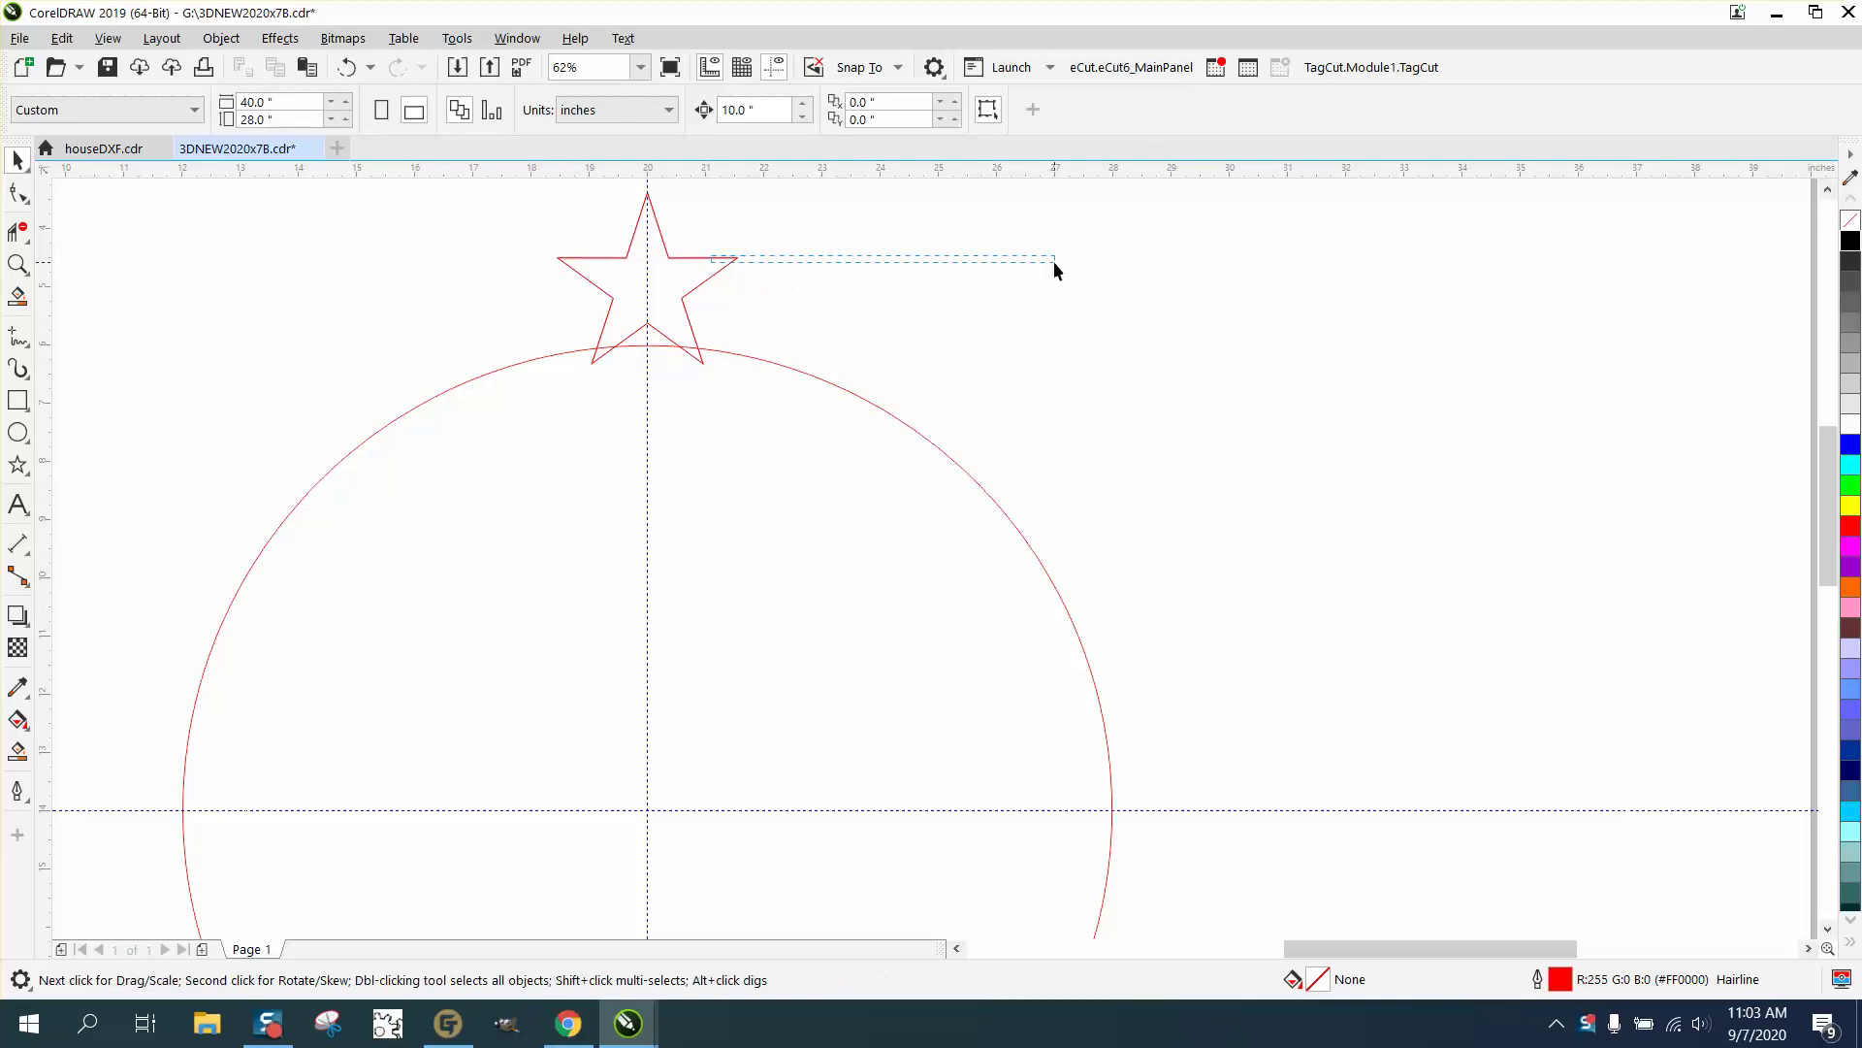
{"action": "left_click", "coordinate": [734, 258]}
{"action": "left_click", "coordinate": [717, 257]}
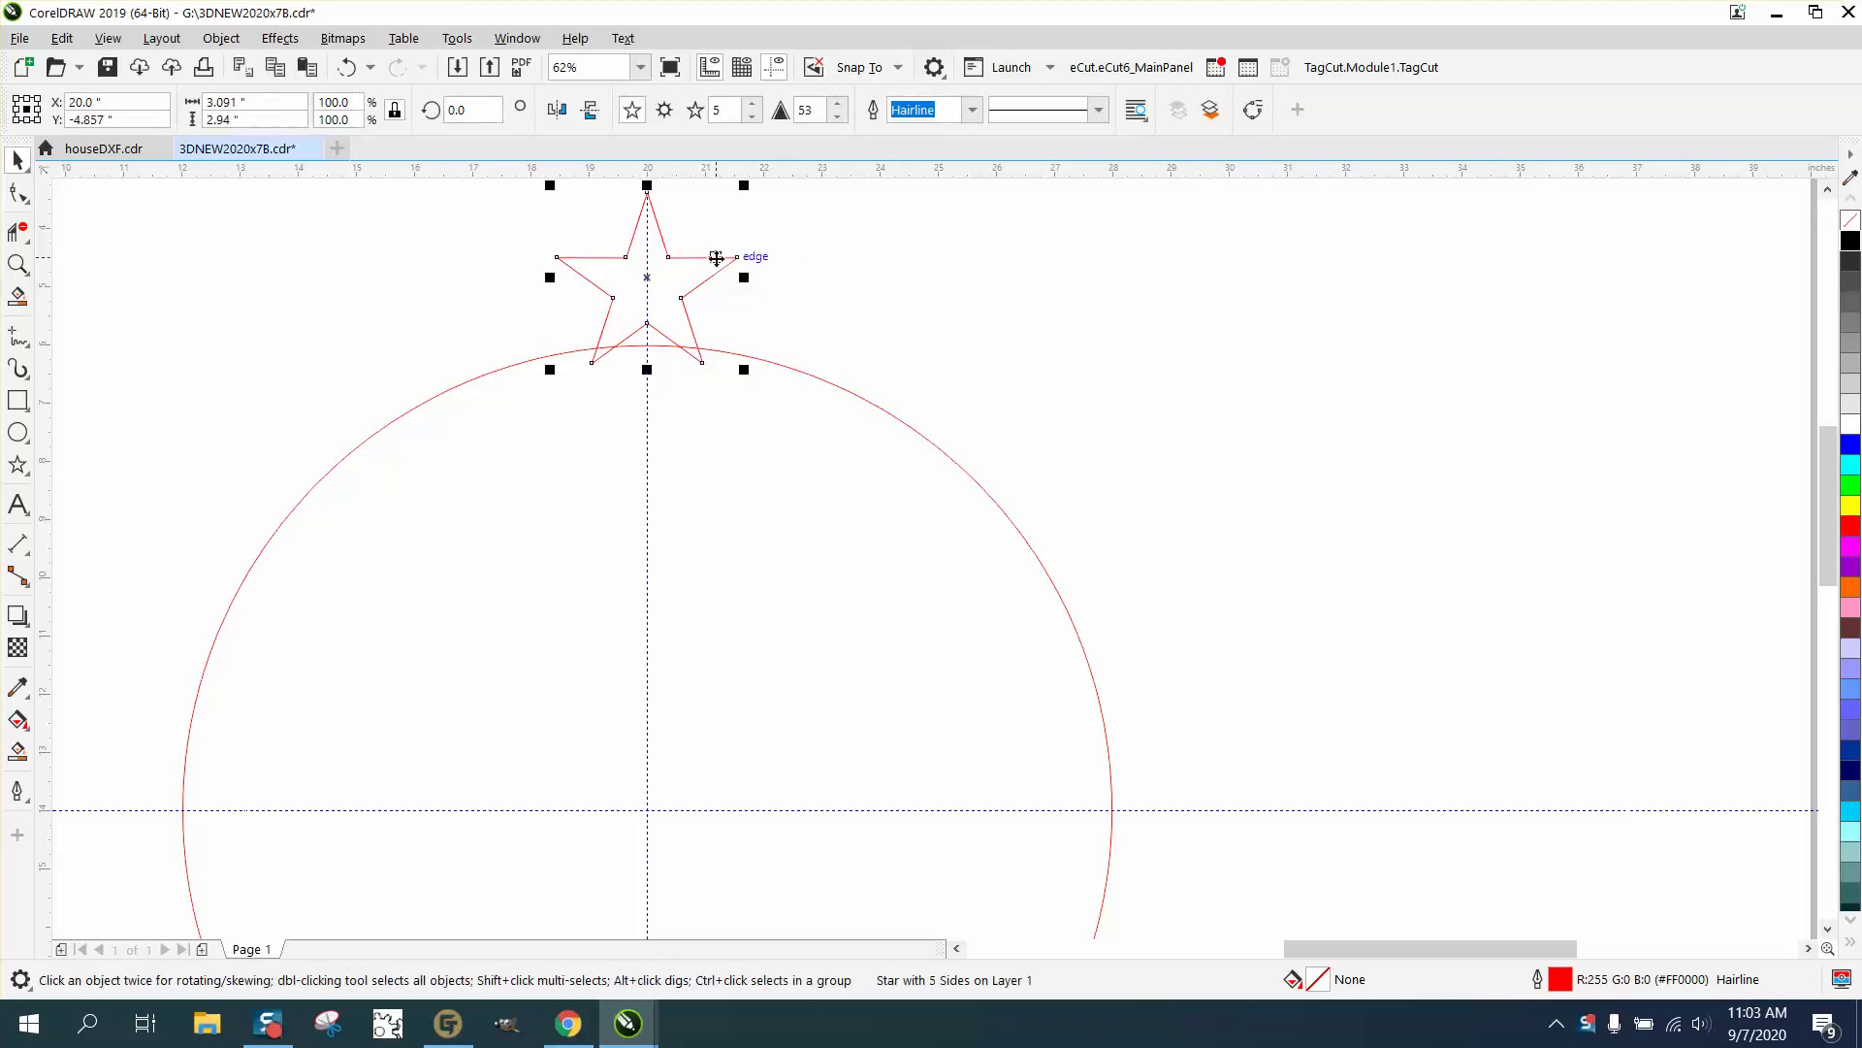
{"action": "left_click", "coordinate": [350, 67]}
{"action": "left_click", "coordinate": [603, 199]}
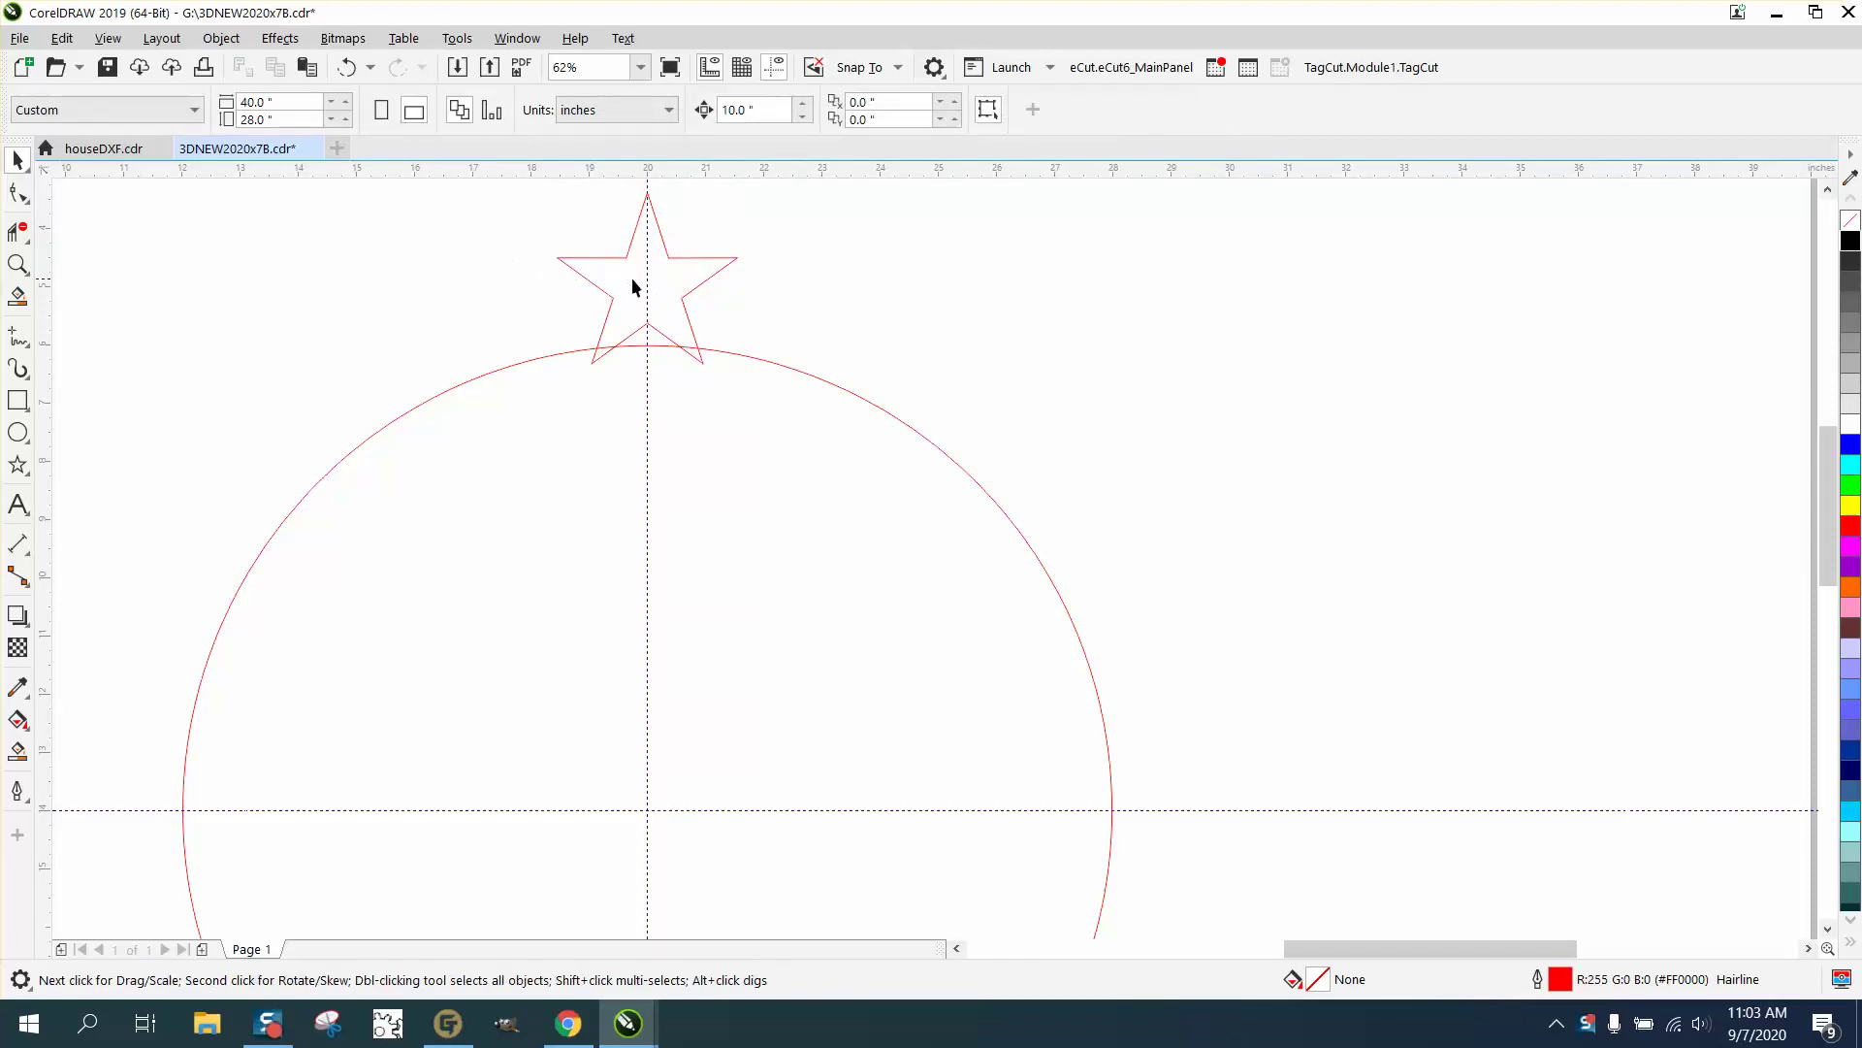
{"action": "left_click", "coordinate": [678, 258]}
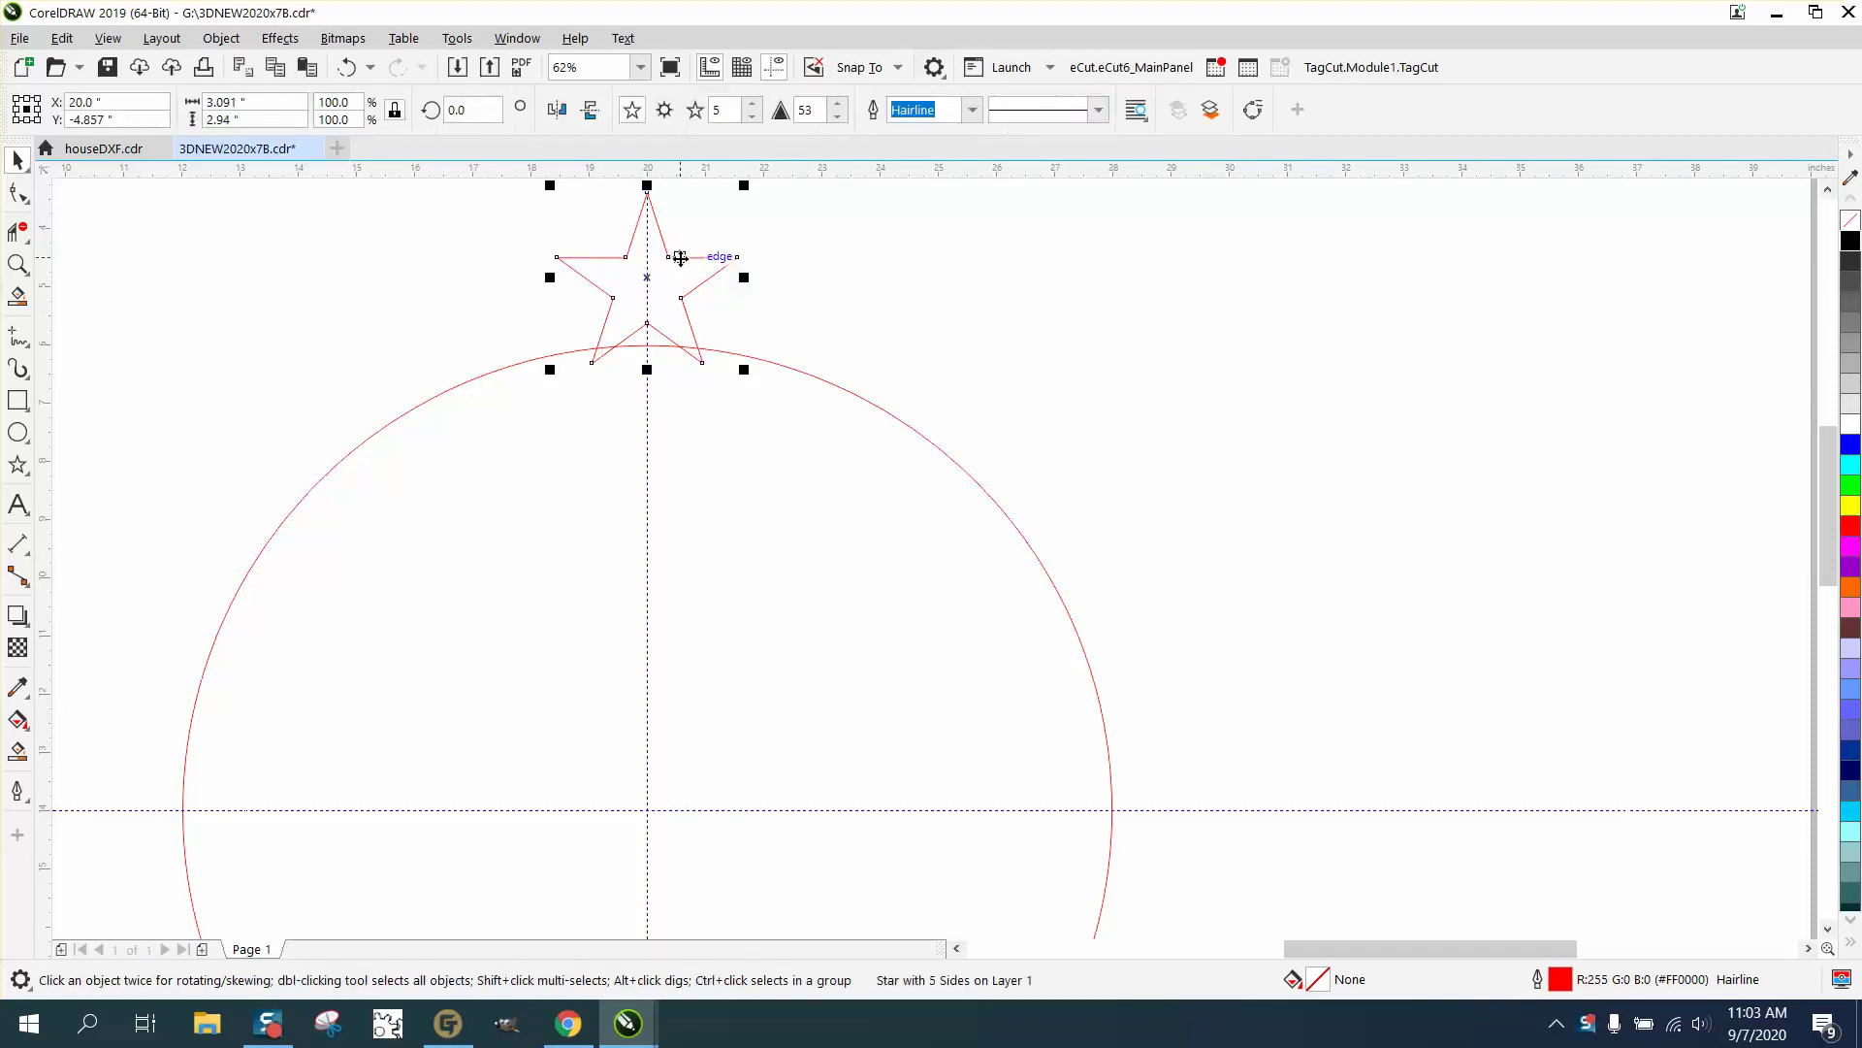
Rotate a copy of the star 15° about the circle's centre so it overlaps the original.
{"action": "left_click", "coordinate": [648, 276]}
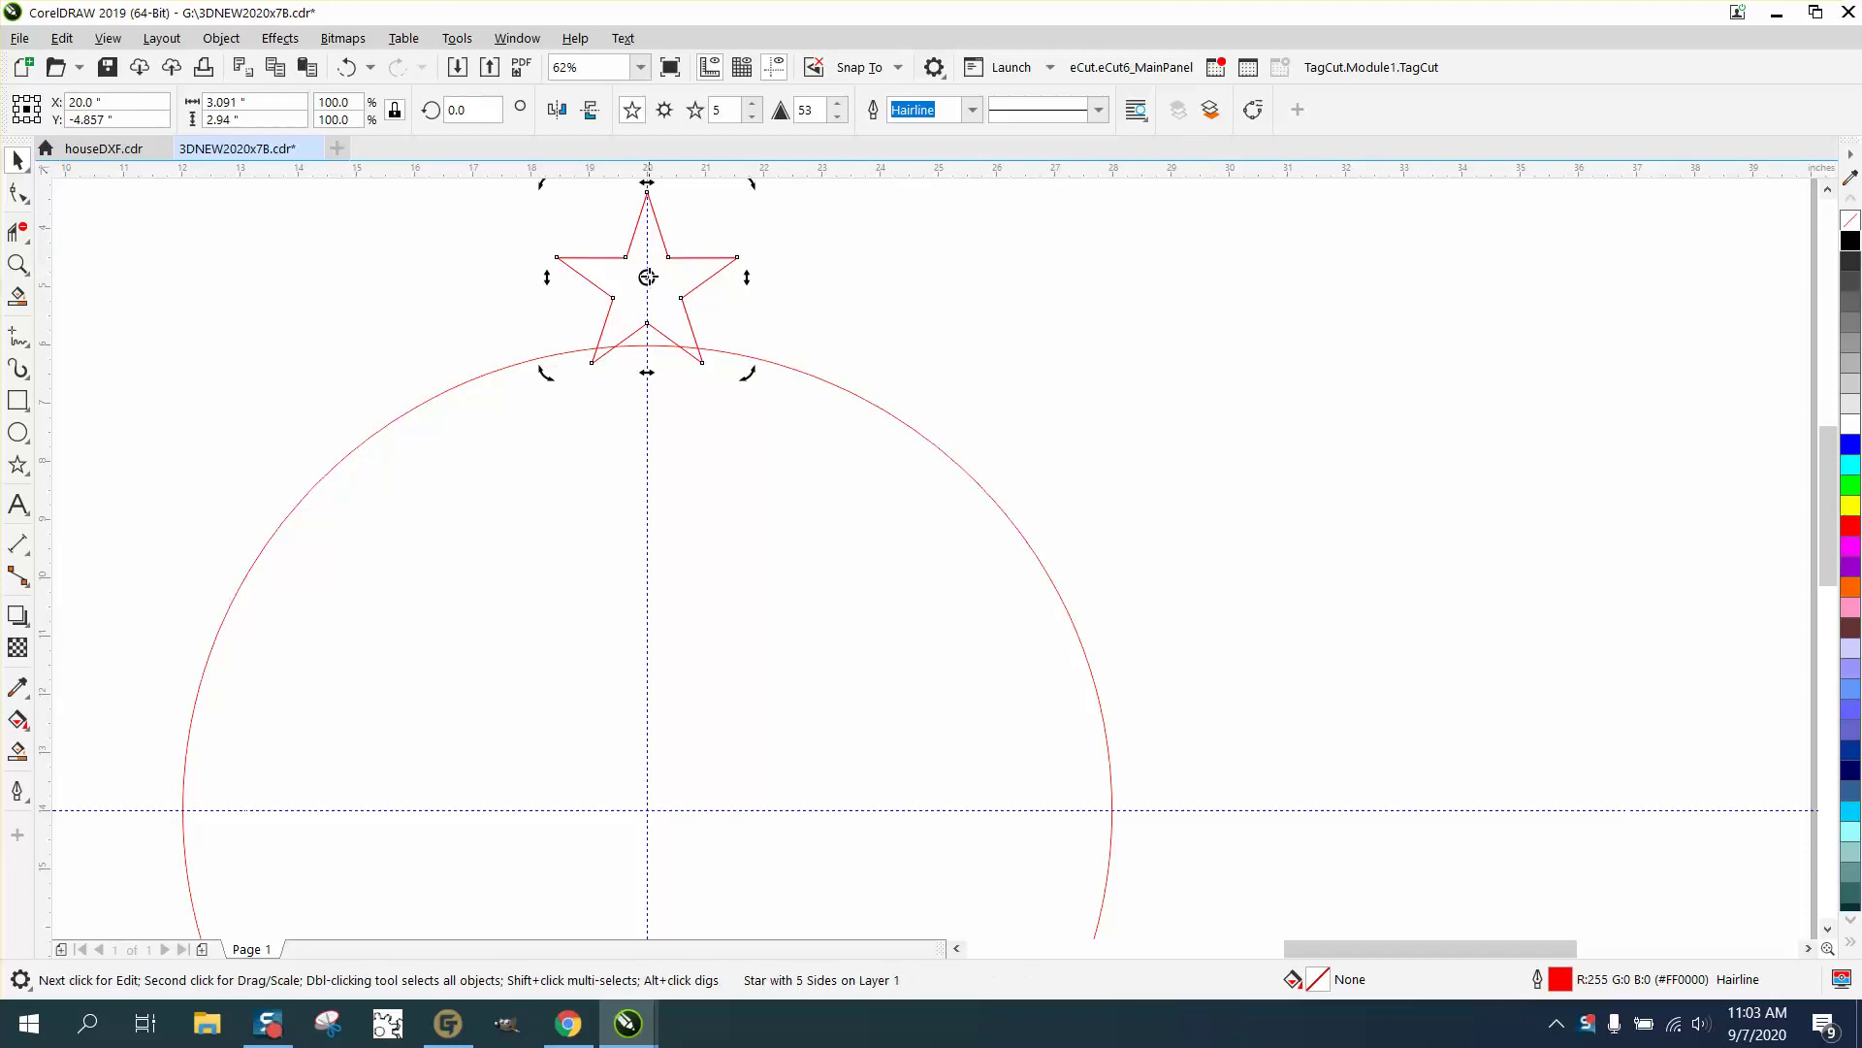
{"action": "left_click_drag", "start_coordinate": [646, 278], "coordinate": [649, 804]}
{"action": "left_click", "coordinate": [756, 326]}
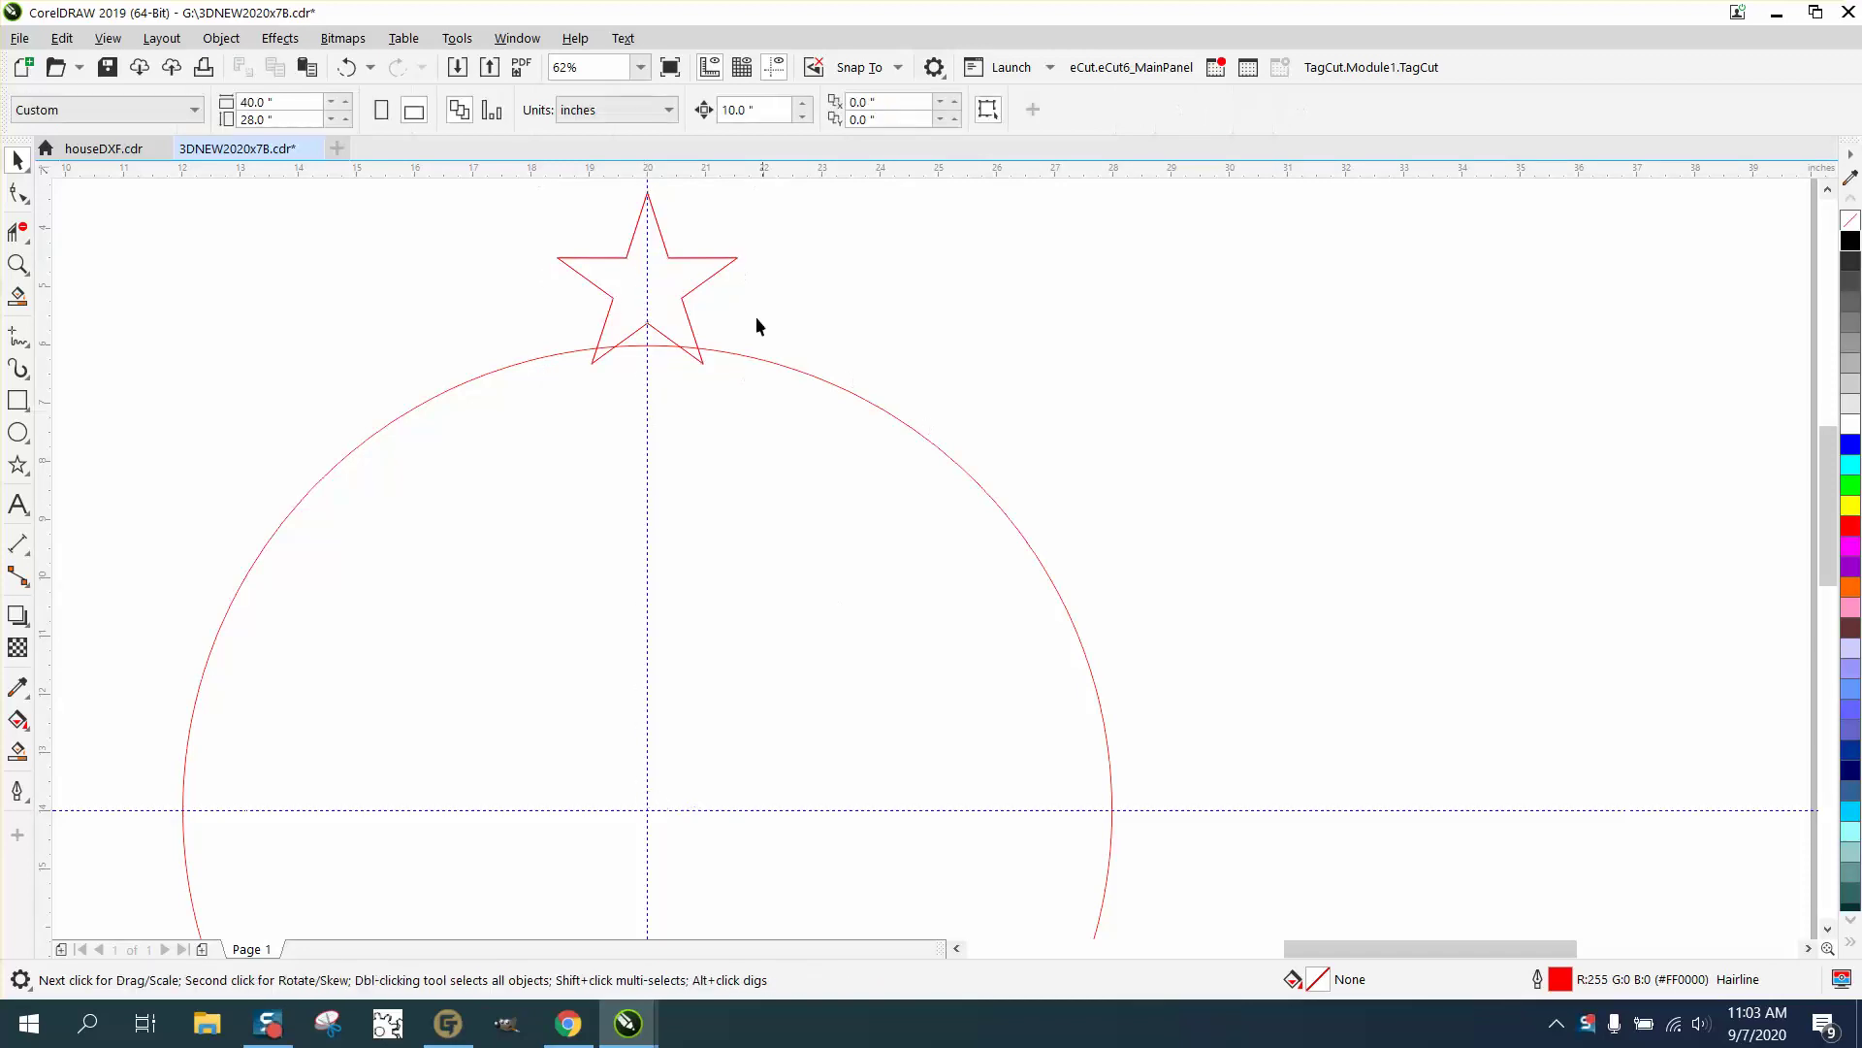
{"action": "left_click", "coordinate": [707, 261]}
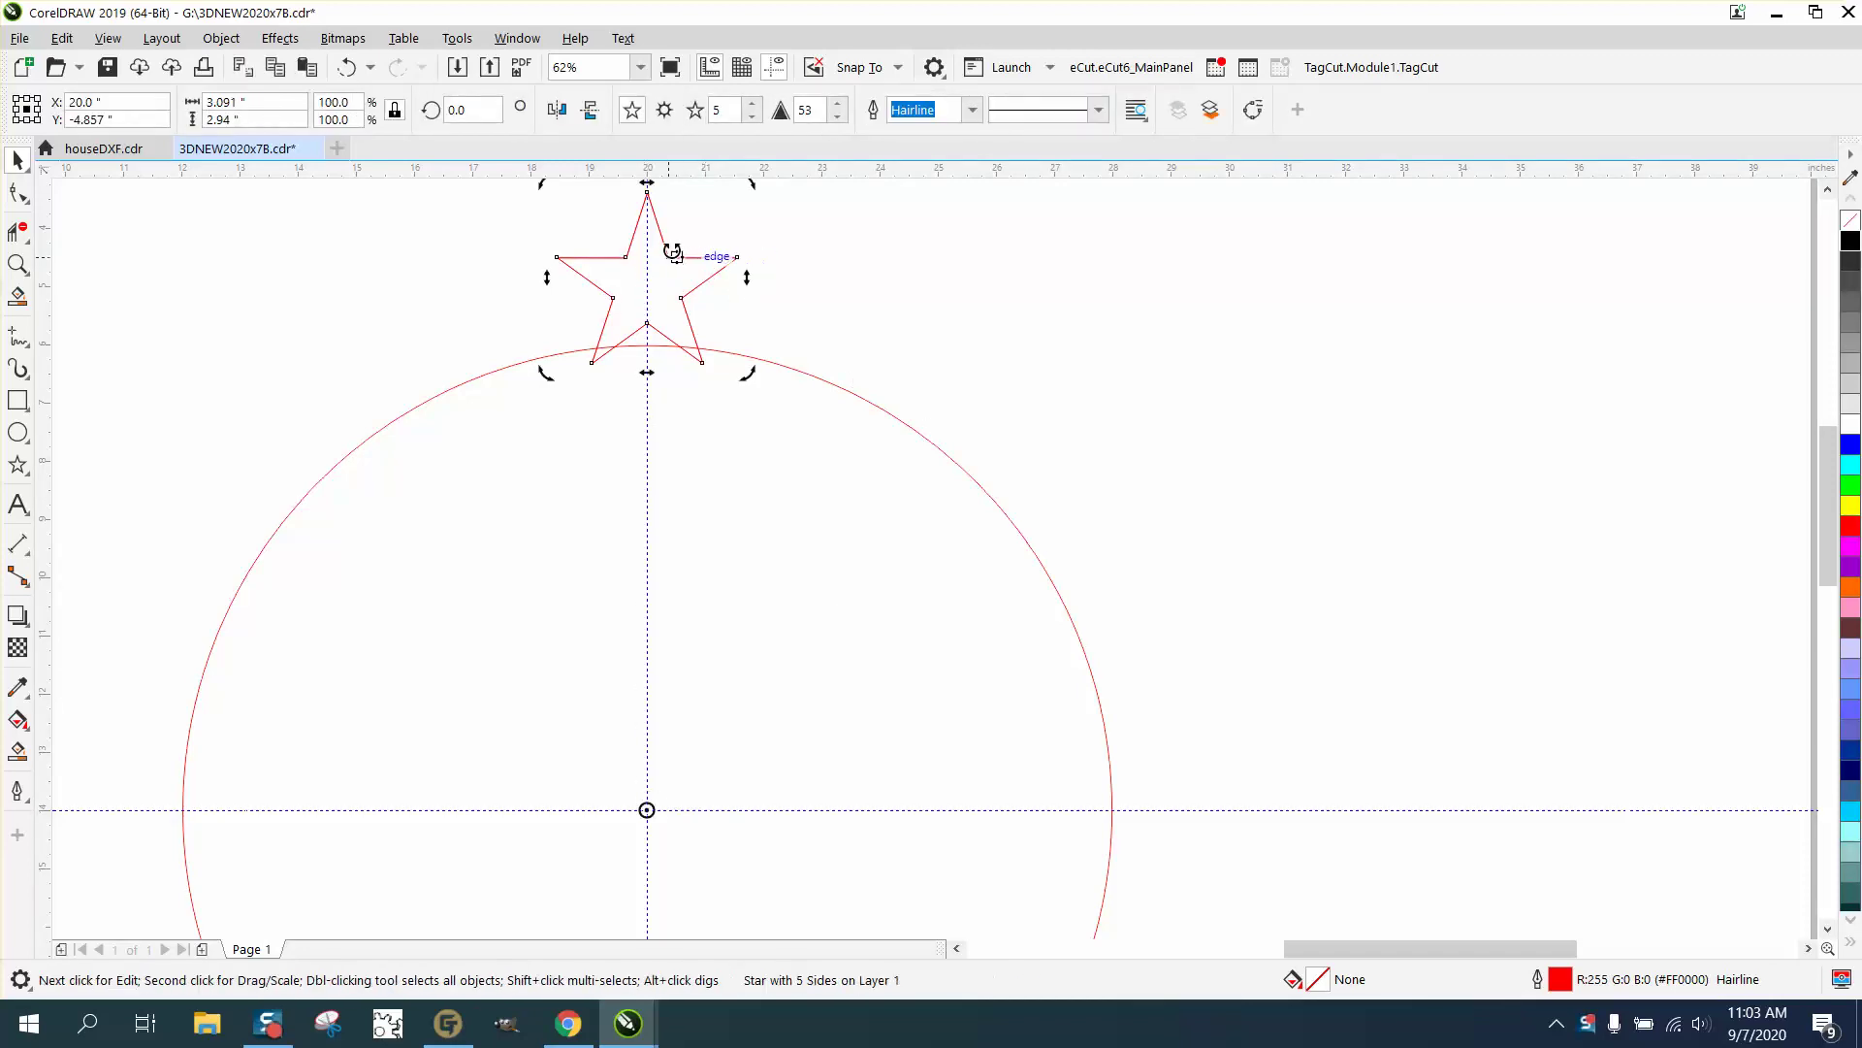
{"action": "type", "text": "15"}
{"action": "key", "text": "Return"}
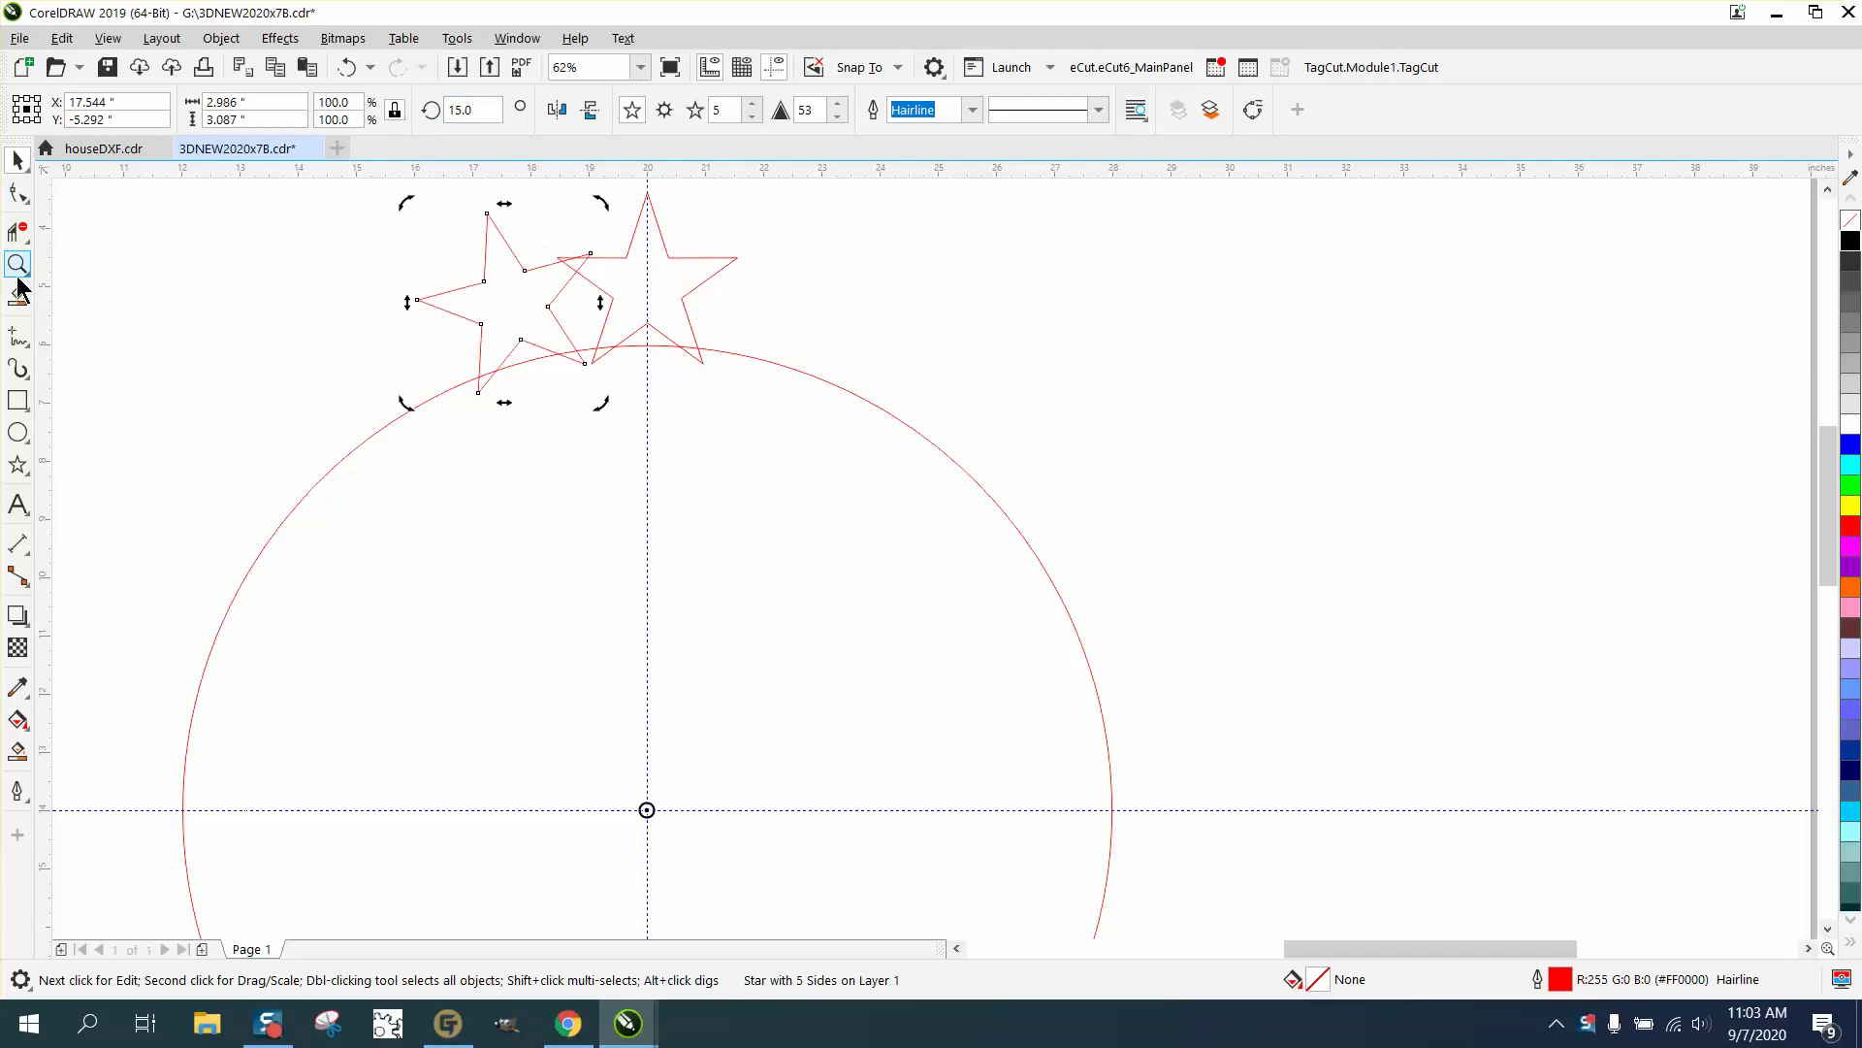
Remove the short crossing segment where the two stars overlap using Virtual Segment Delete.
{"action": "left_click", "coordinate": [17, 263]}
{"action": "left_click_drag", "start_coordinate": [535, 259], "coordinate": [635, 305]}
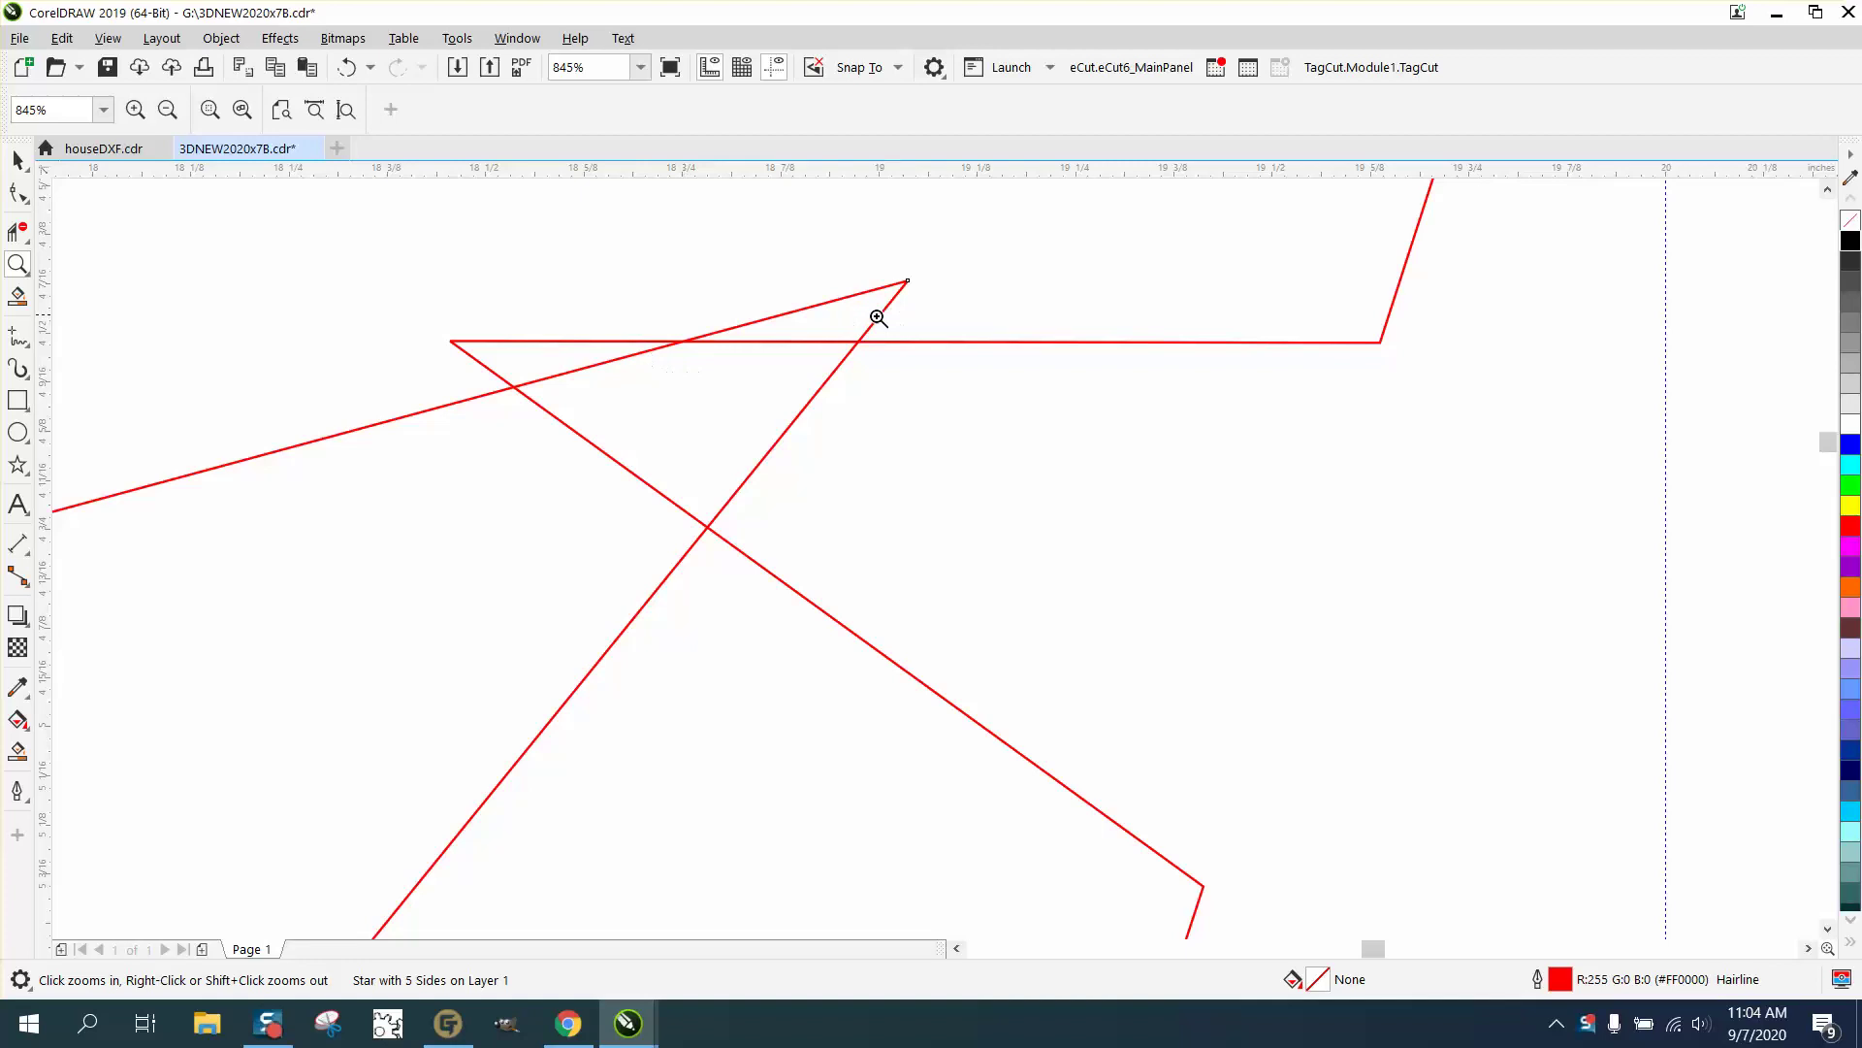
{"action": "right_click", "coordinate": [503, 309]}
{"action": "right_click", "coordinate": [558, 320]}
{"action": "left_click", "coordinate": [18, 160]}
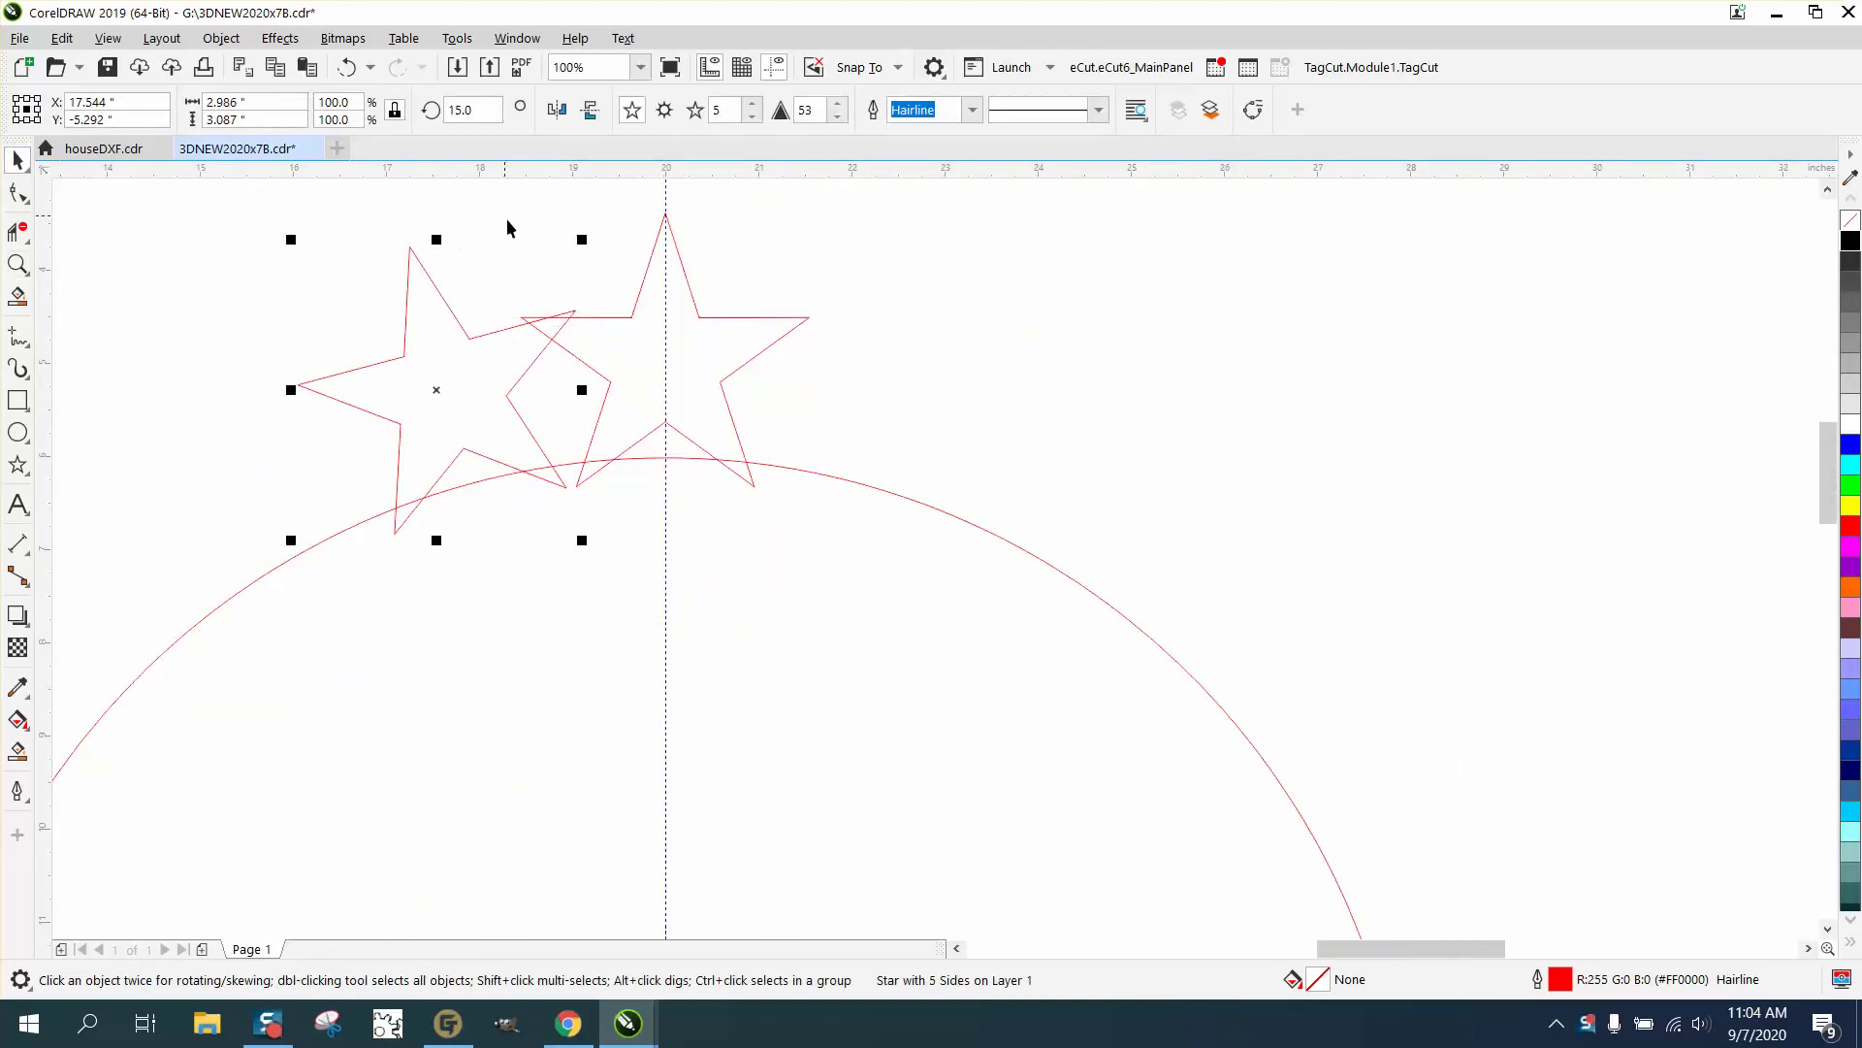
{"action": "left_click", "coordinate": [17, 229]}
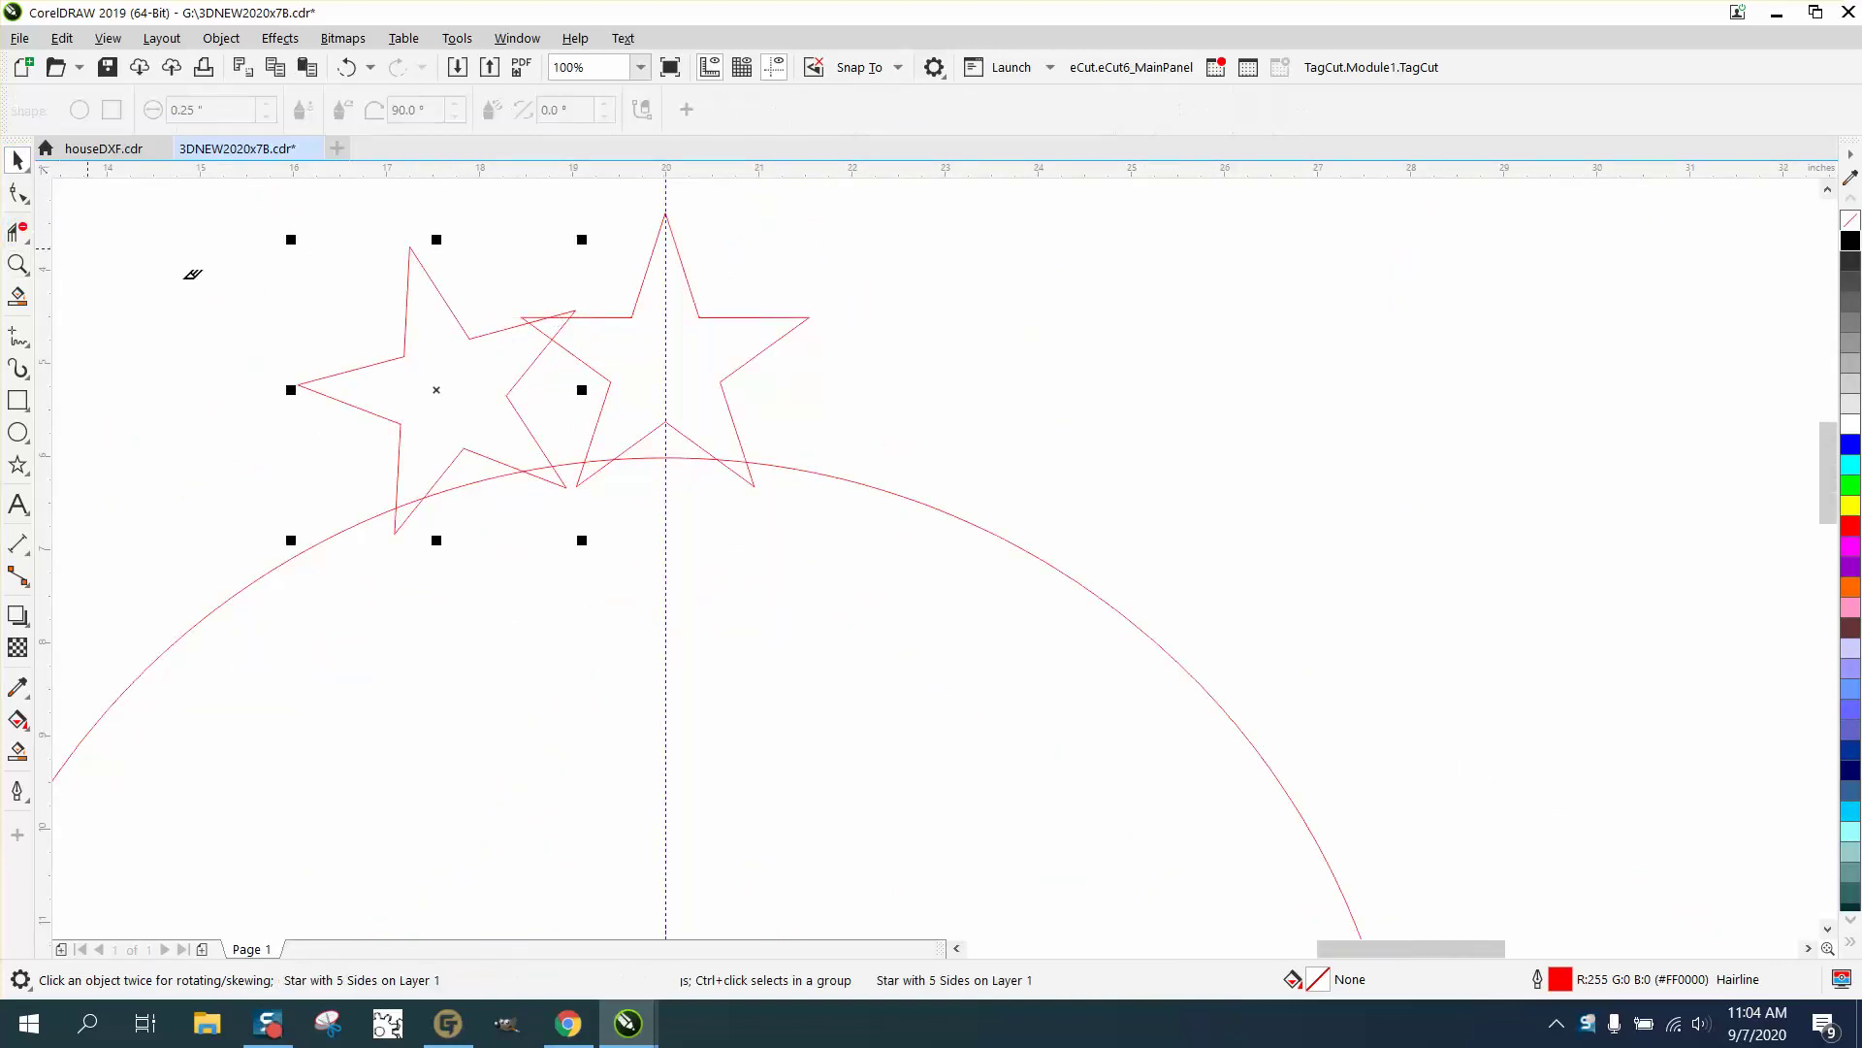
{"action": "left_click", "coordinate": [552, 328]}
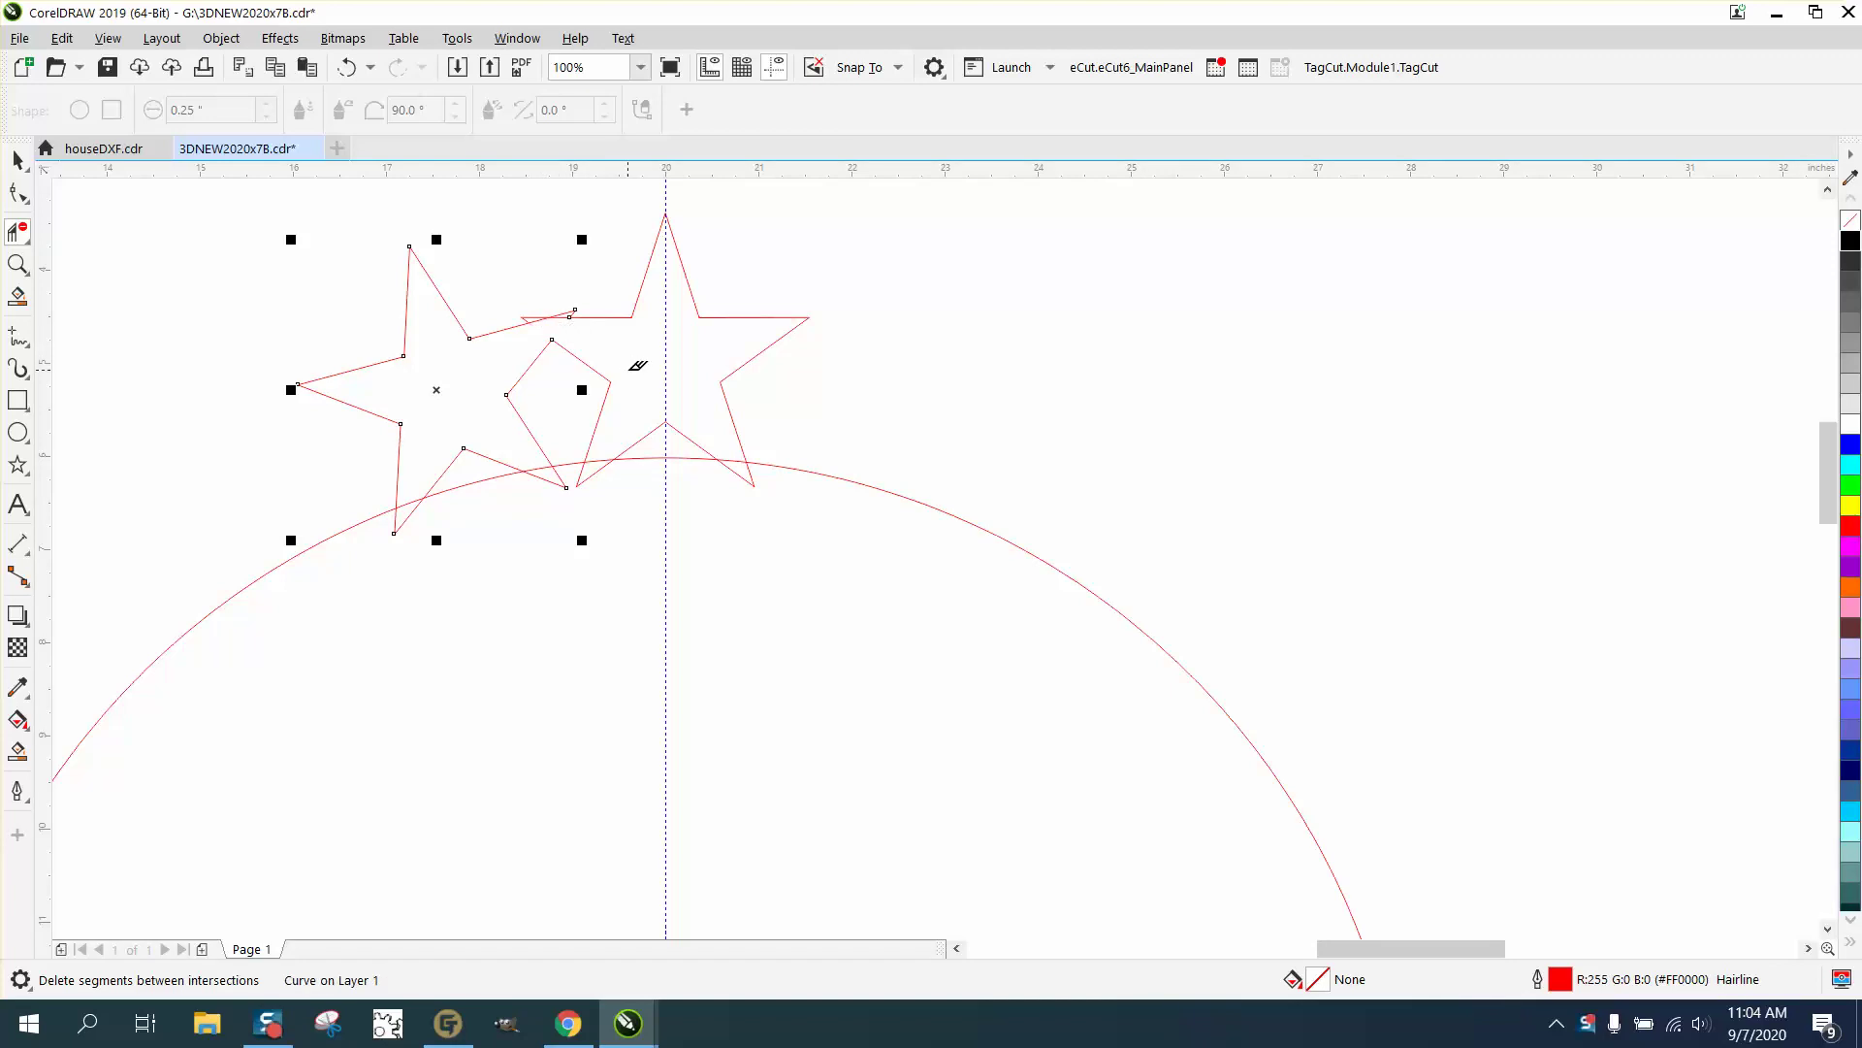
{"action": "left_click", "coordinate": [19, 160]}
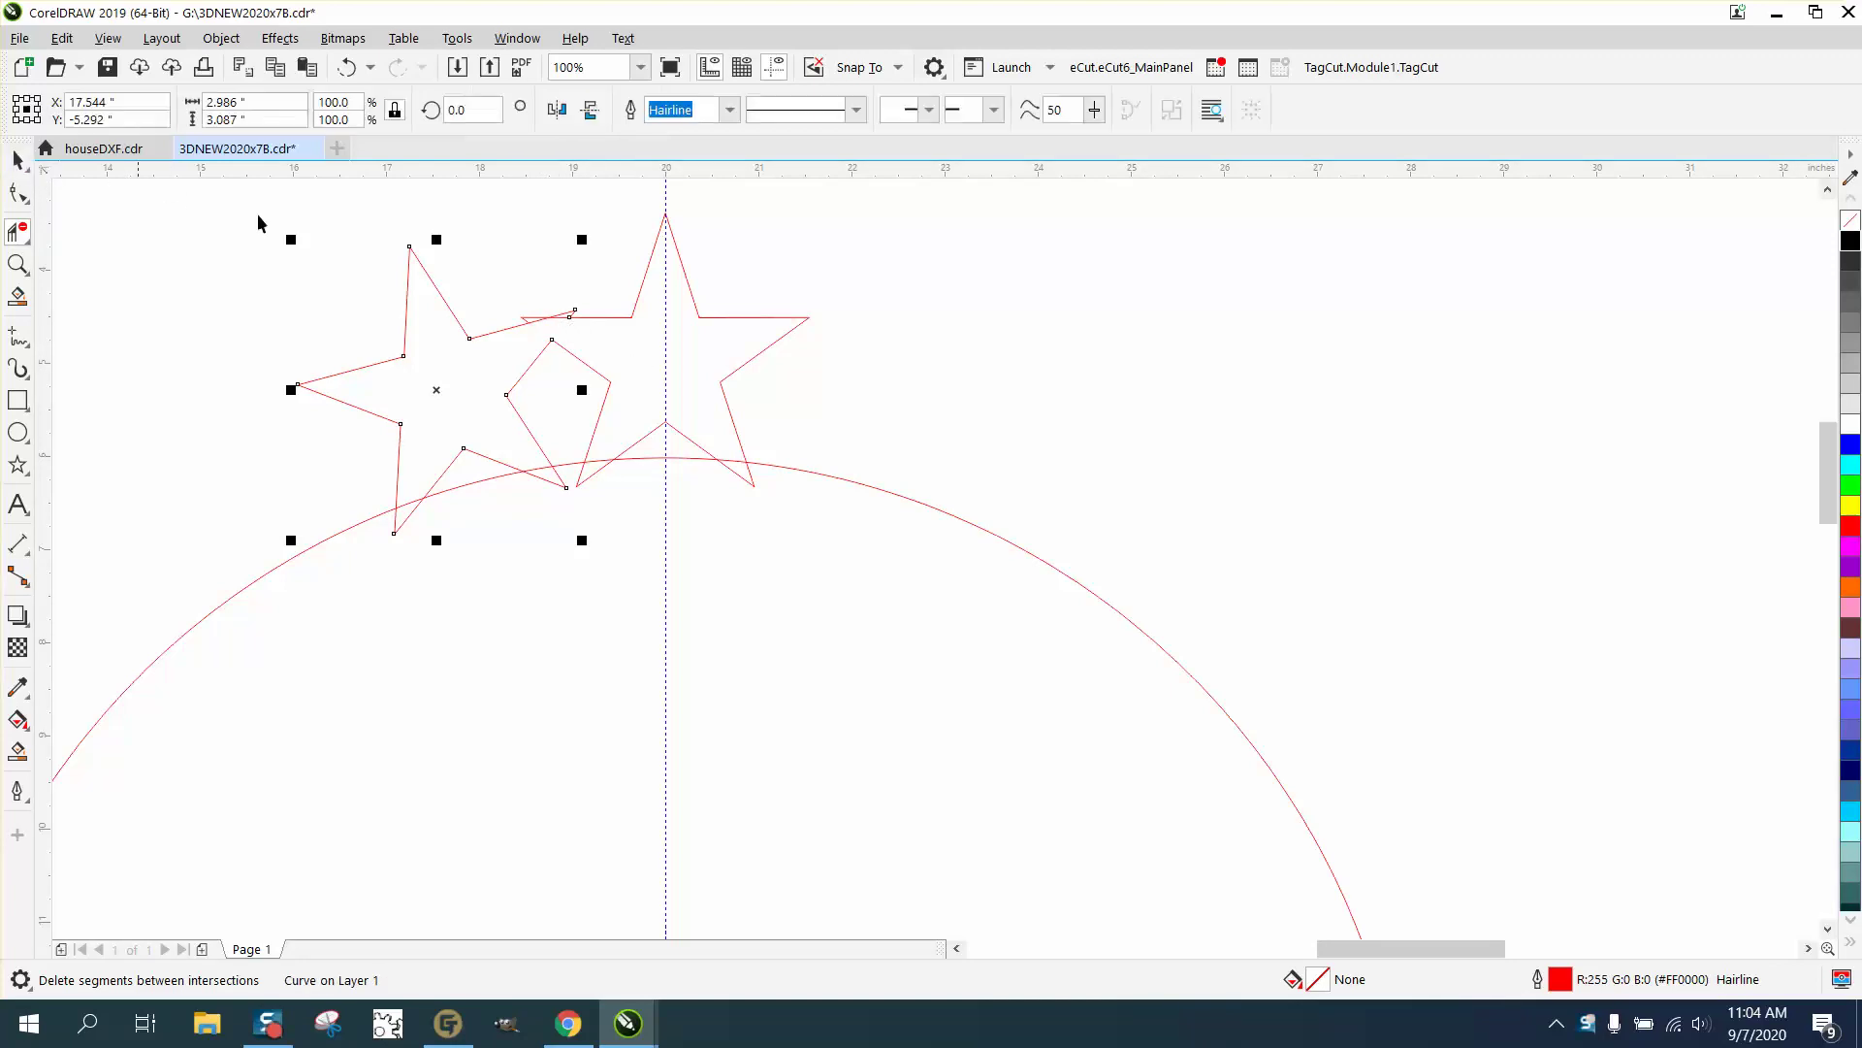
{"action": "left_click", "coordinate": [706, 314]}
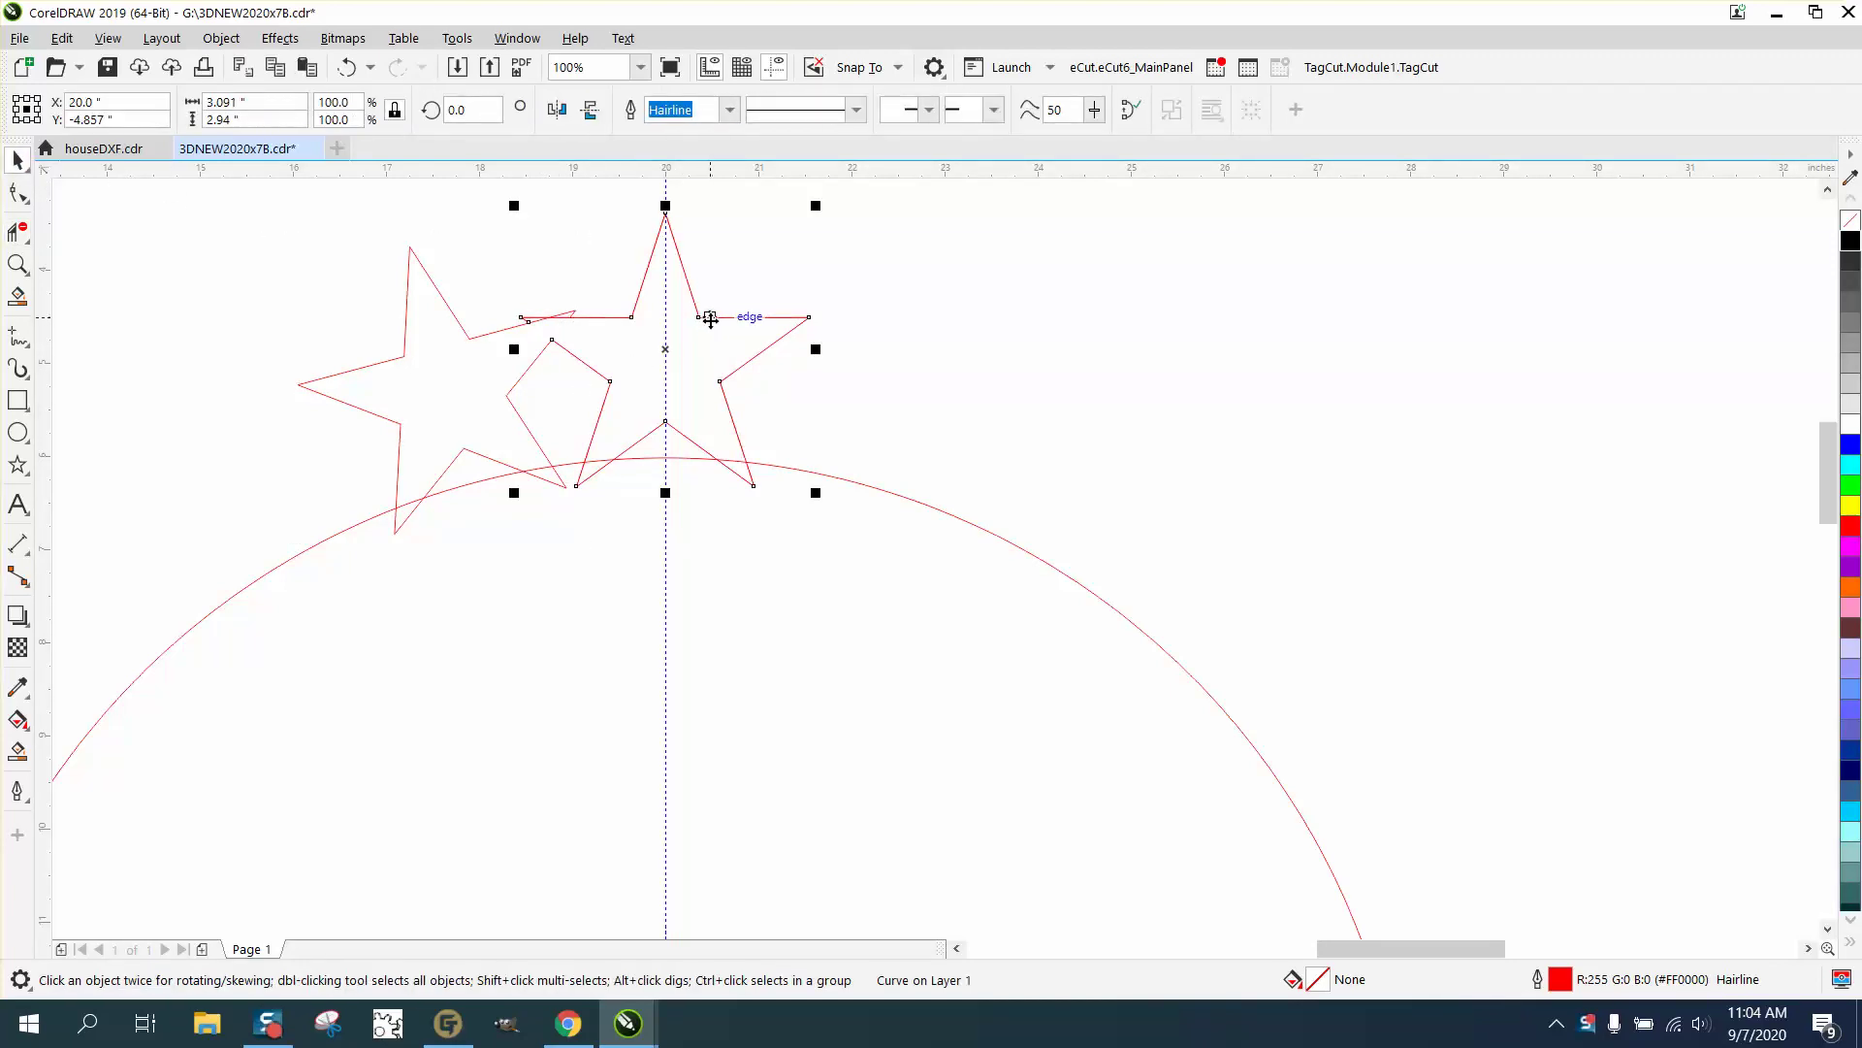
{"action": "left_click", "coordinate": [673, 352]}
{"action": "scroll", "coordinate": [674, 352], "scroll_direction": "down", "scroll_amount": 1}
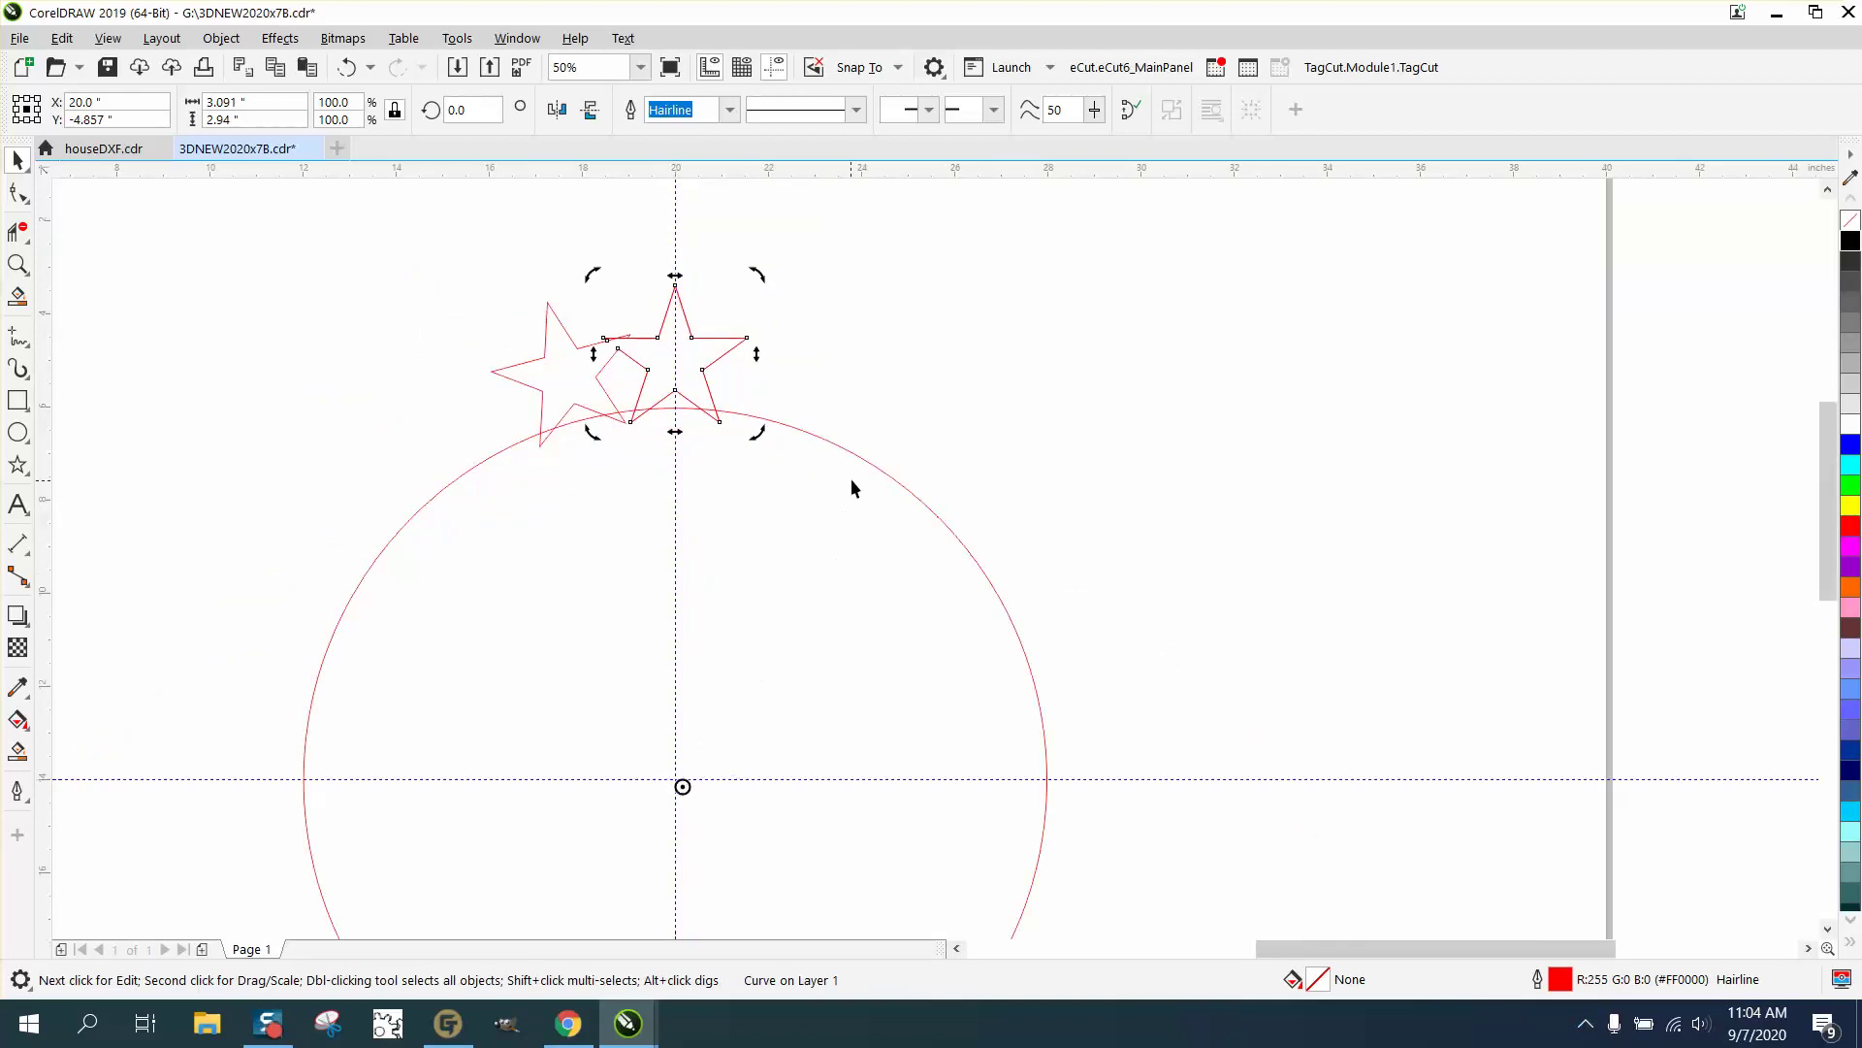
{"action": "left_click", "coordinate": [855, 425]}
{"action": "left_click", "coordinate": [710, 359]}
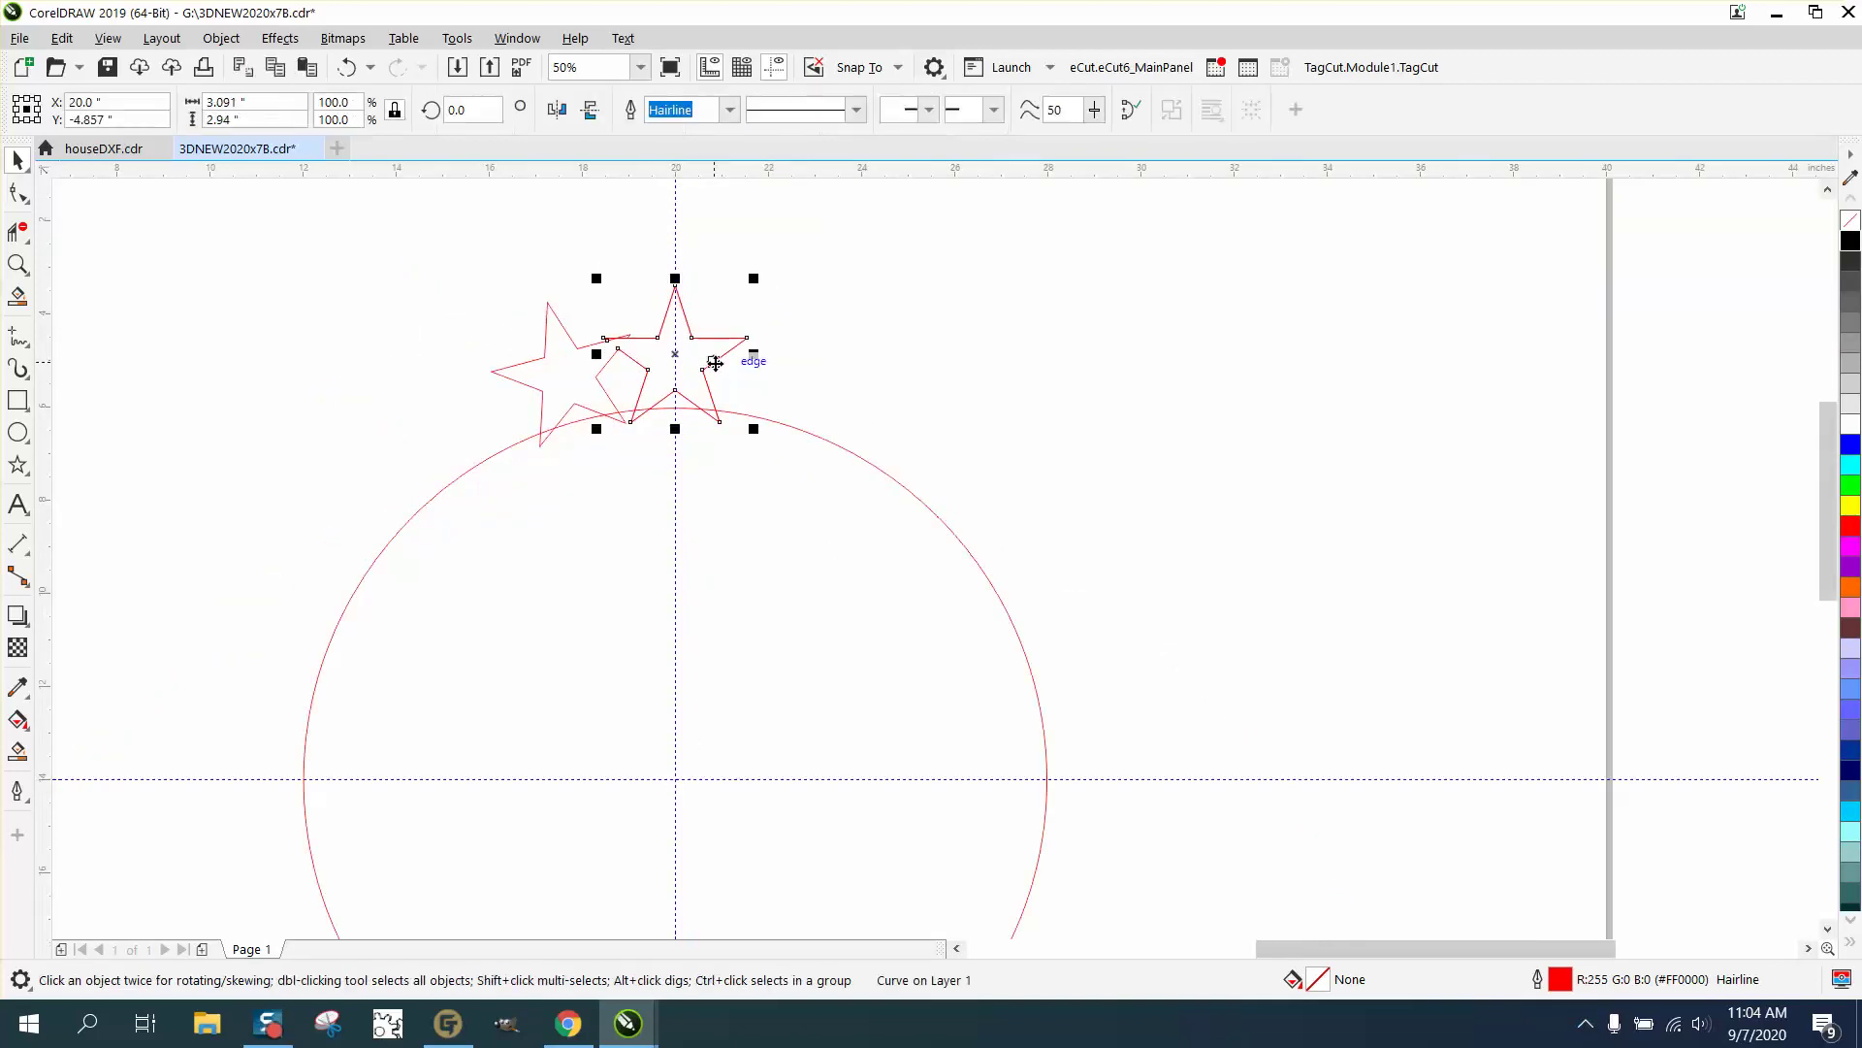
{"action": "left_click", "coordinate": [713, 363]}
{"action": "left_click", "coordinate": [476, 111]}
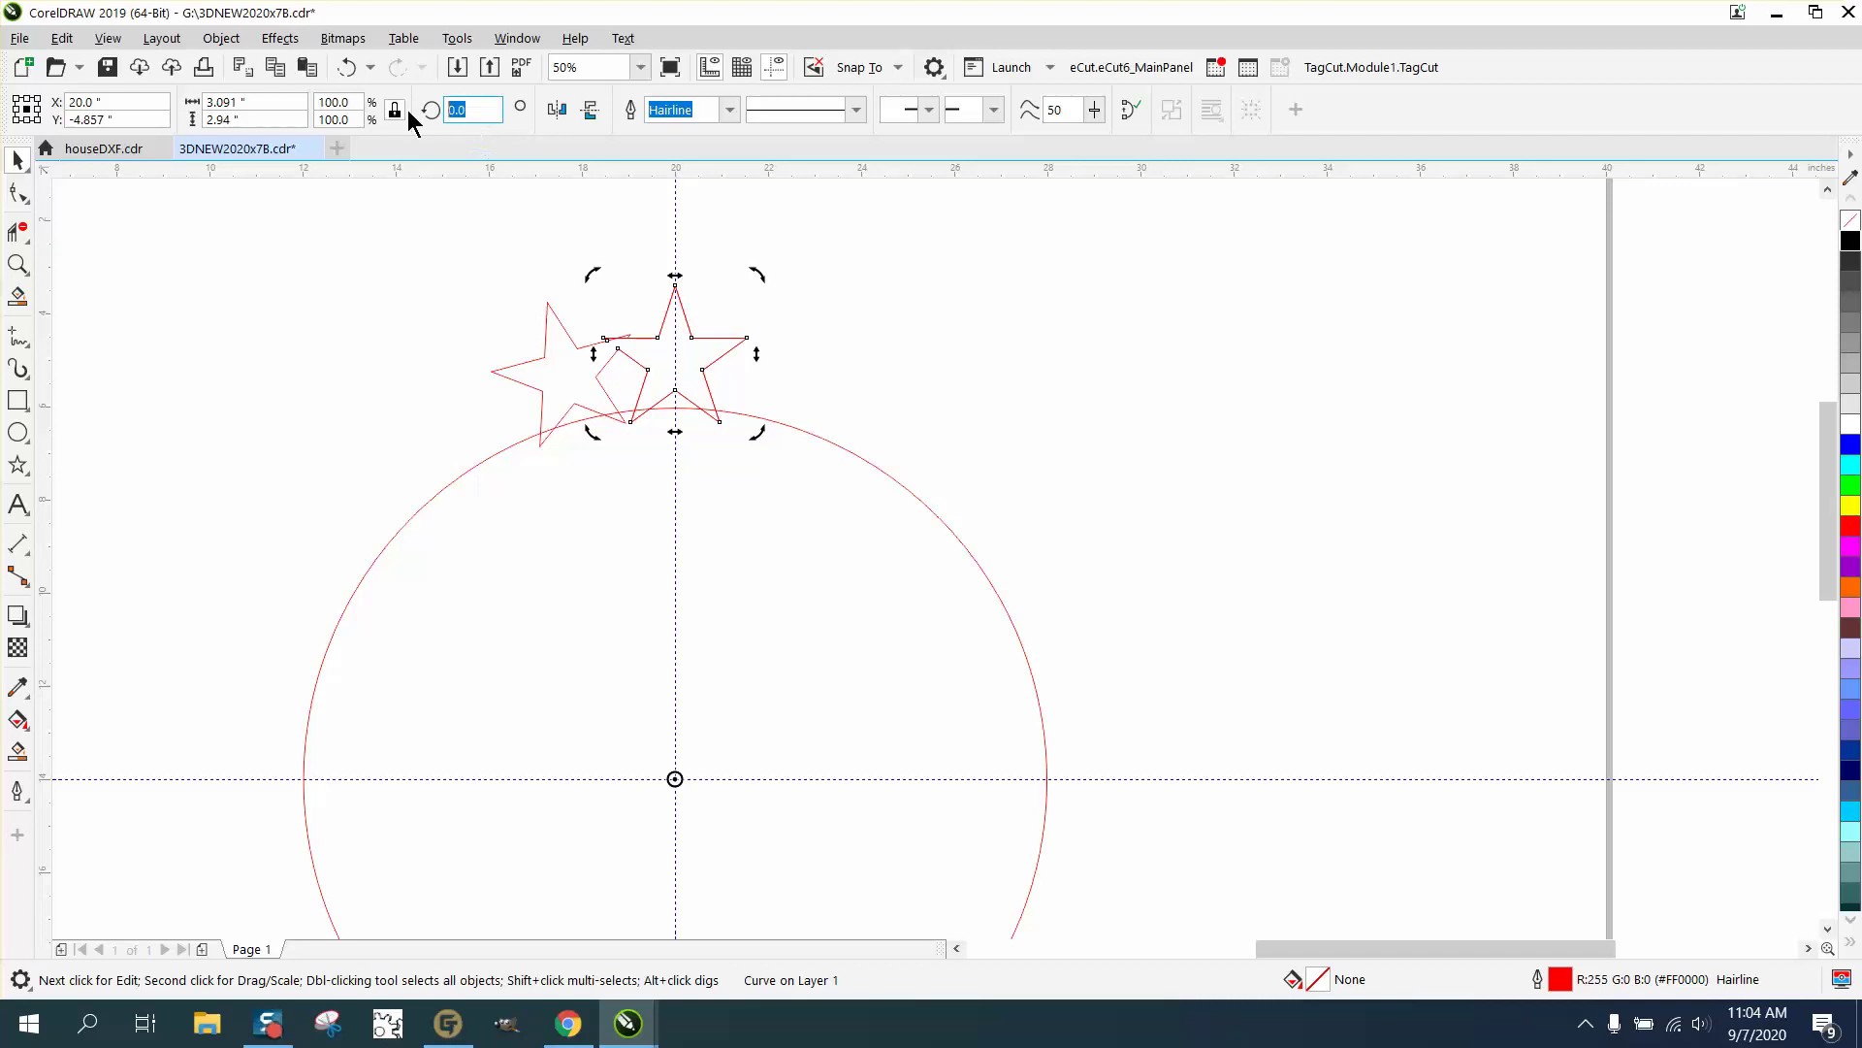
{"action": "type", "text": "-15"}
{"action": "key", "text": "Return"}
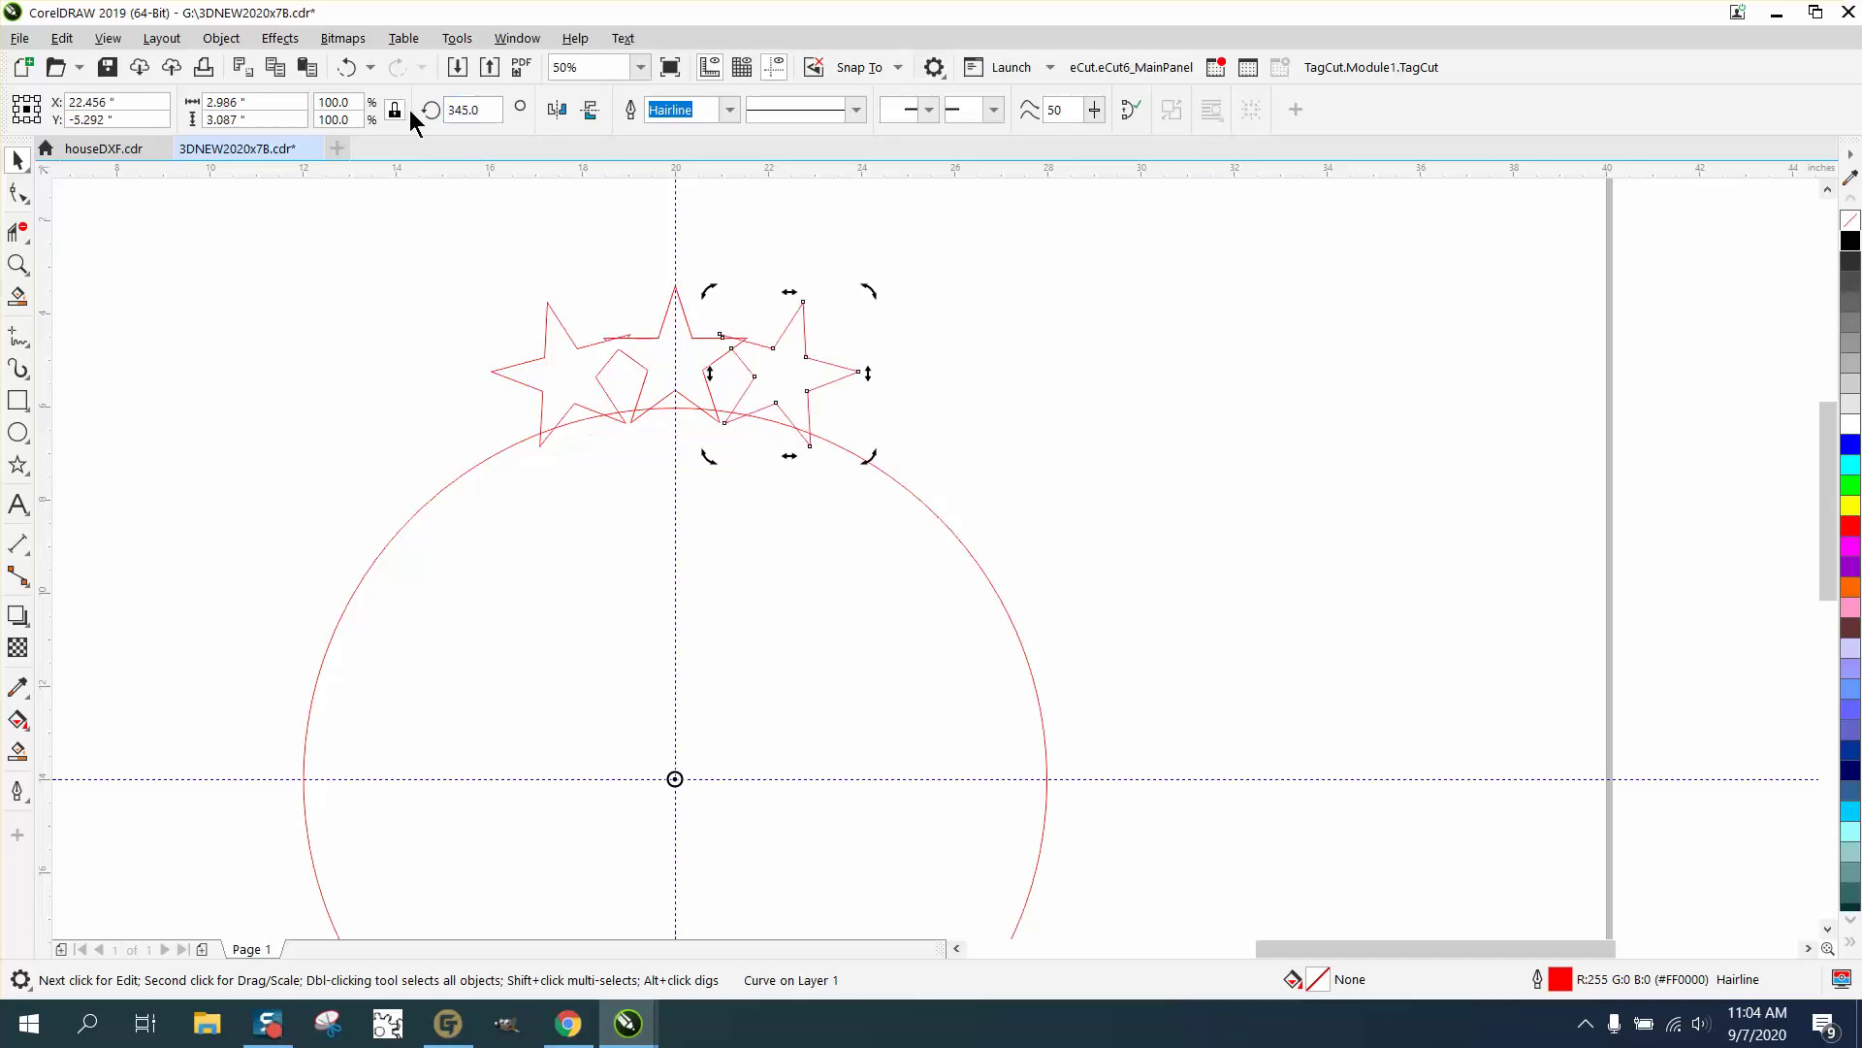
{"action": "left_click", "coordinate": [18, 230]}
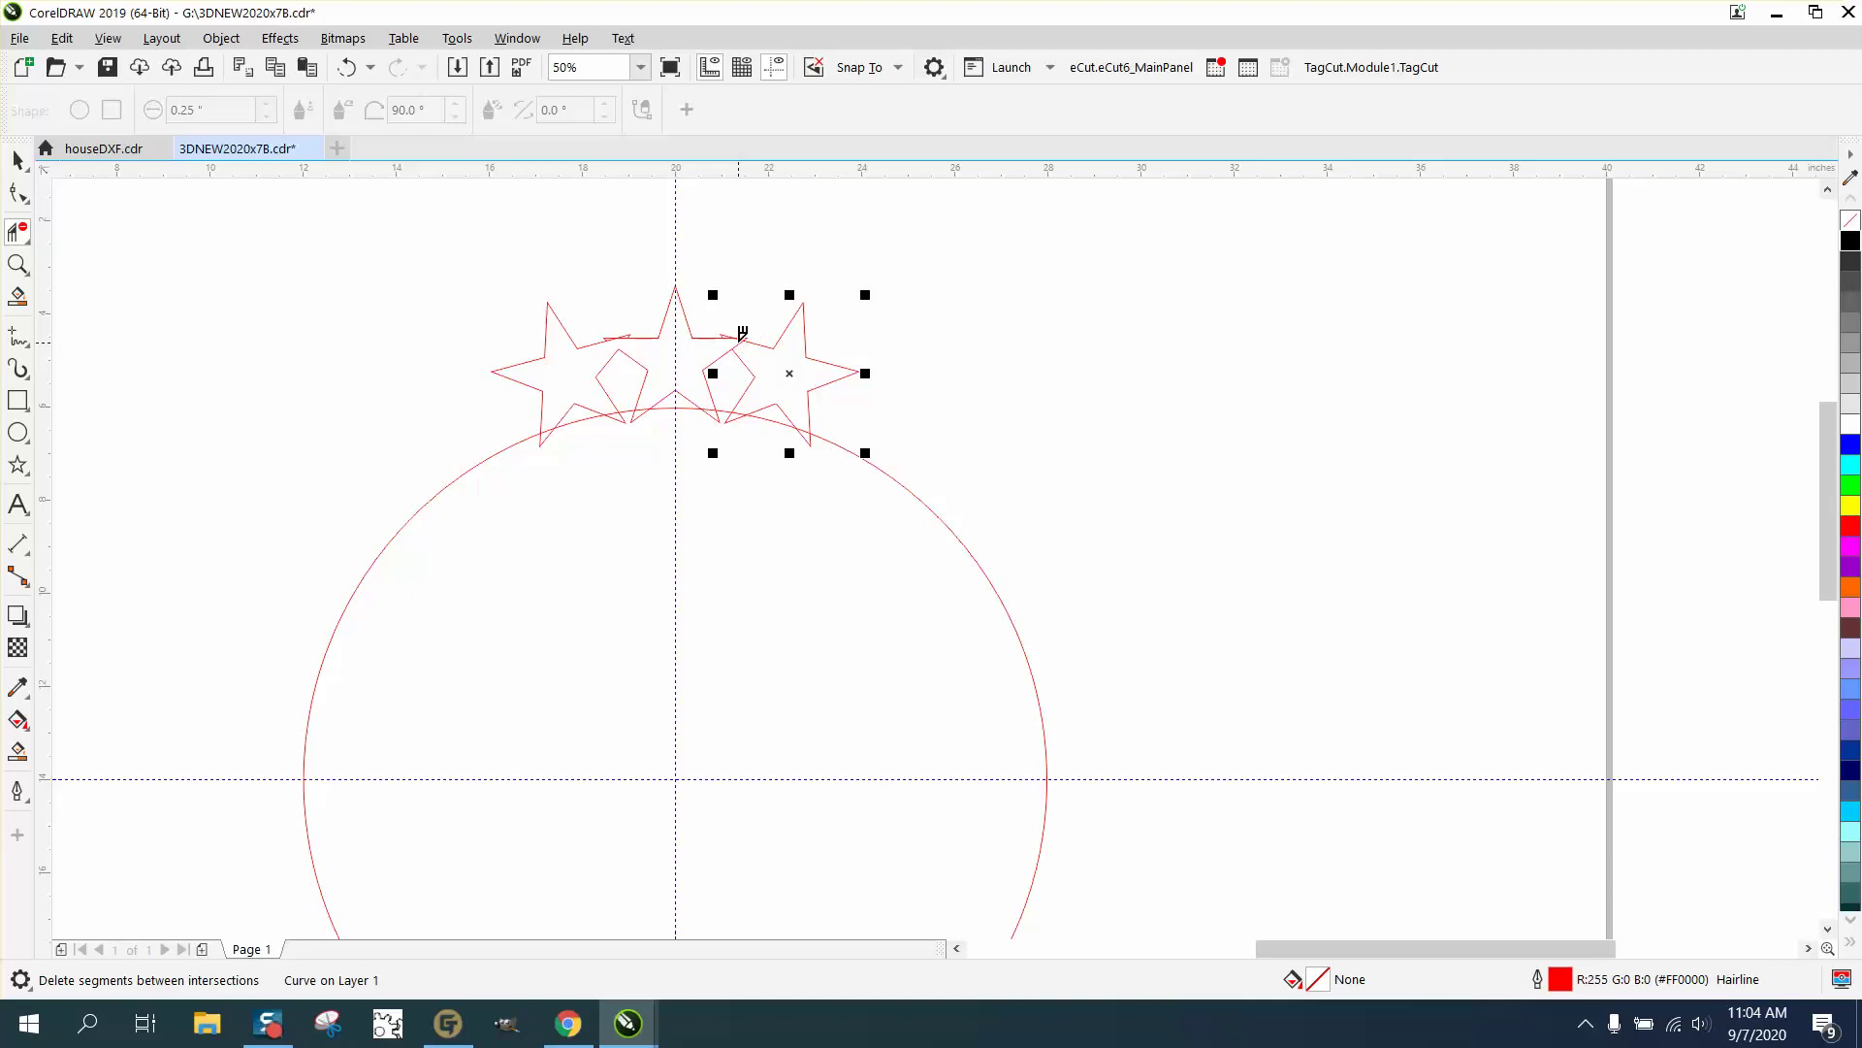
{"action": "left_click", "coordinate": [17, 160]}
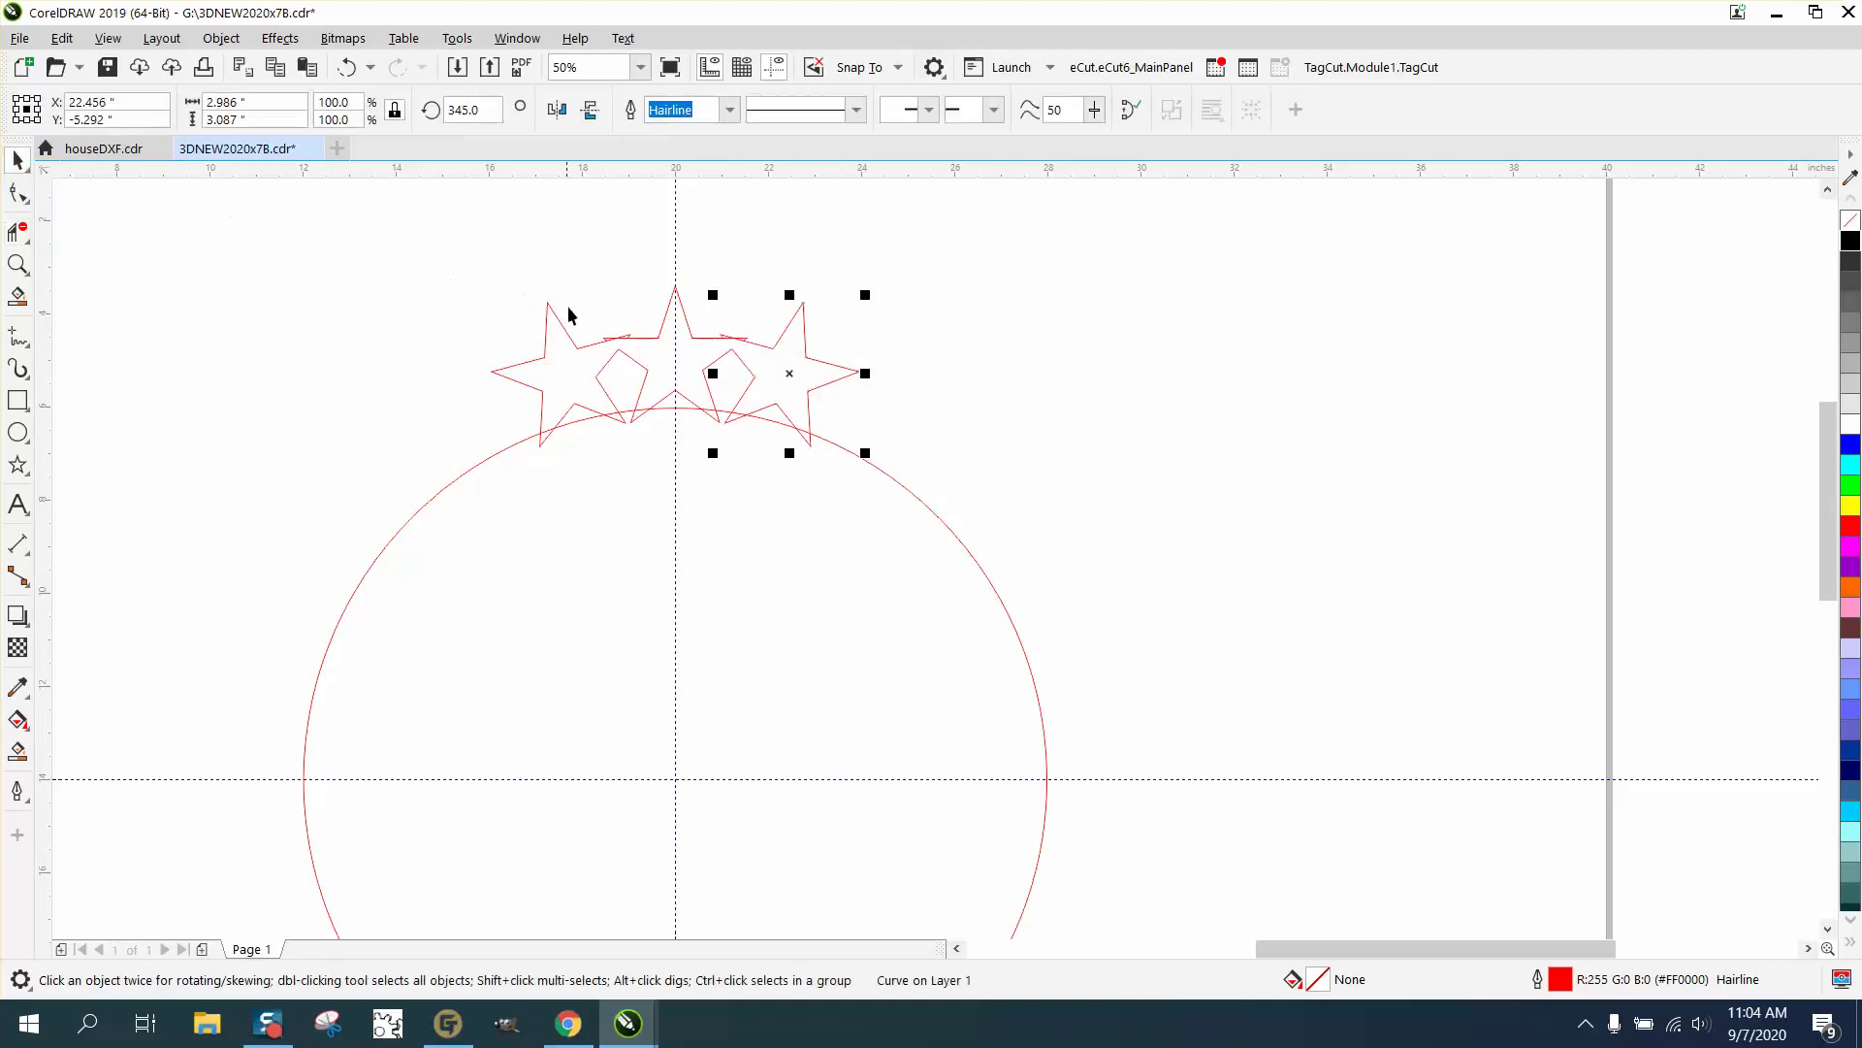
{"action": "key", "text": "Delete"}
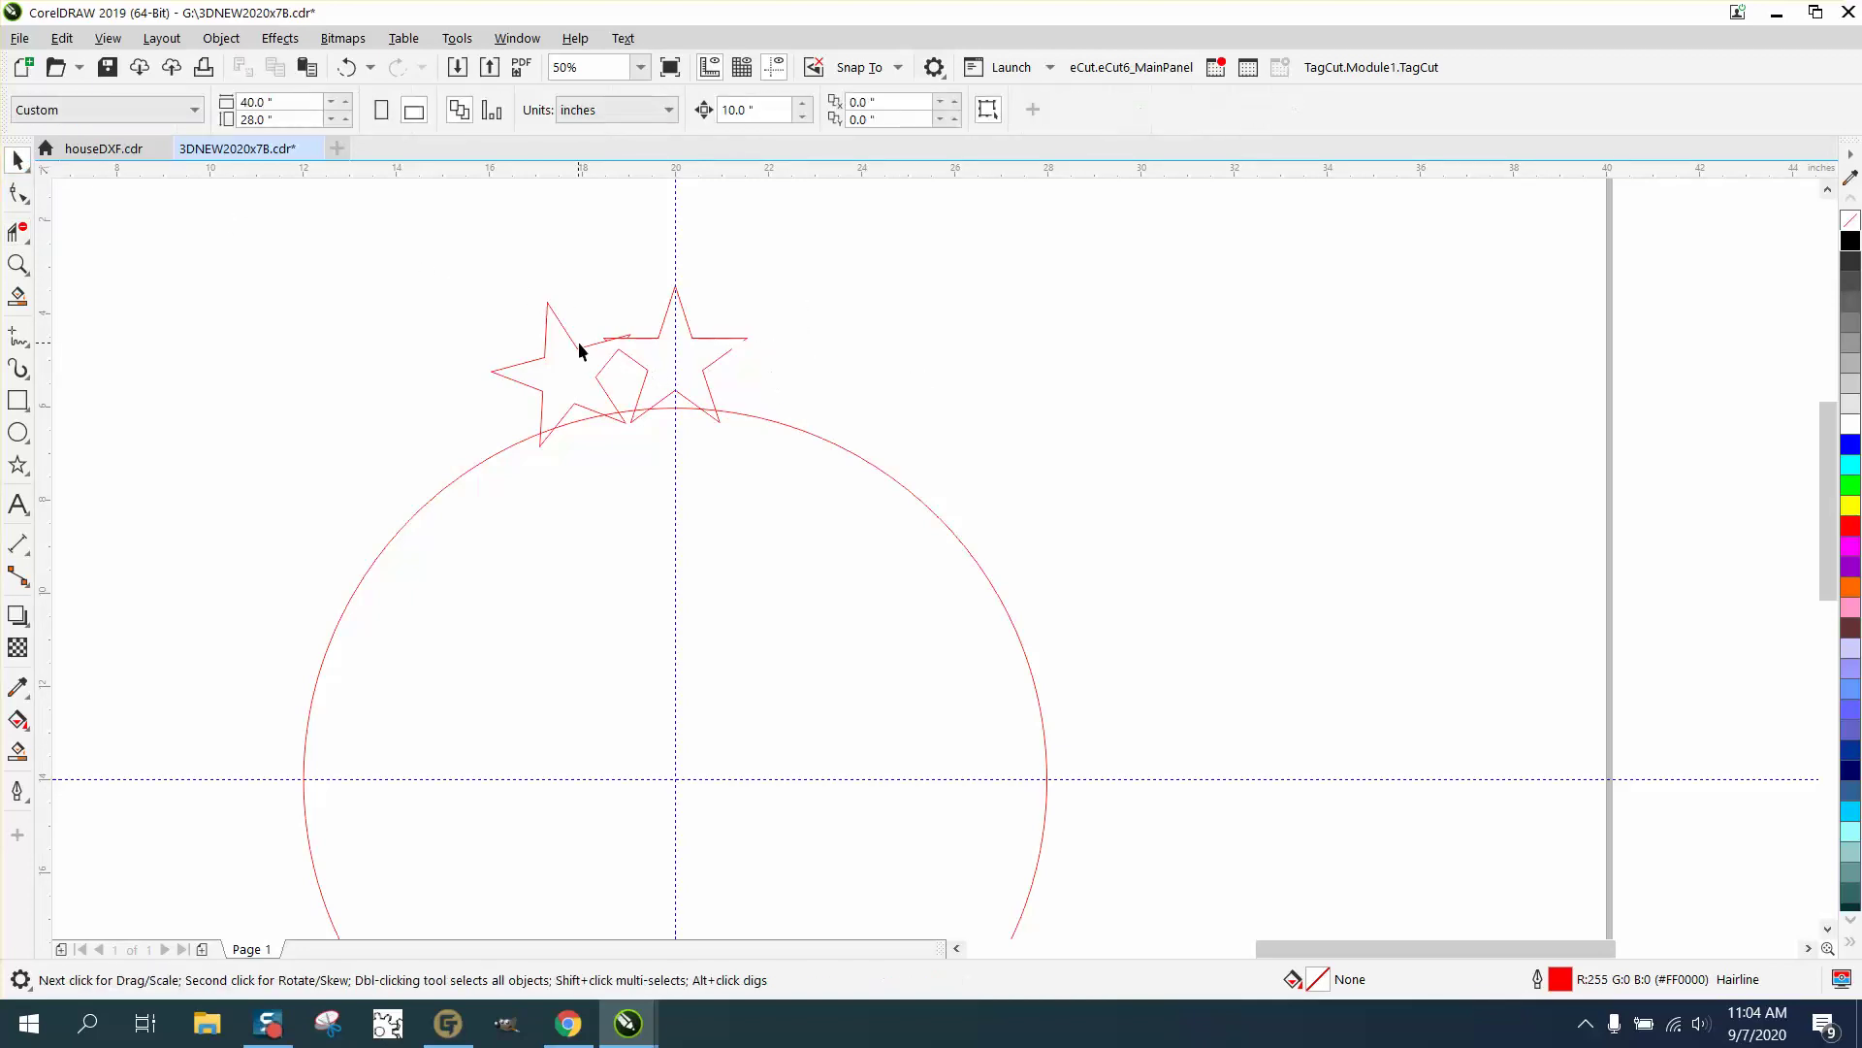
Delete the extra star and bring up the Transform docker with rotation settings.
{"action": "left_click", "coordinate": [578, 349]}
{"action": "key", "text": "Delete"}
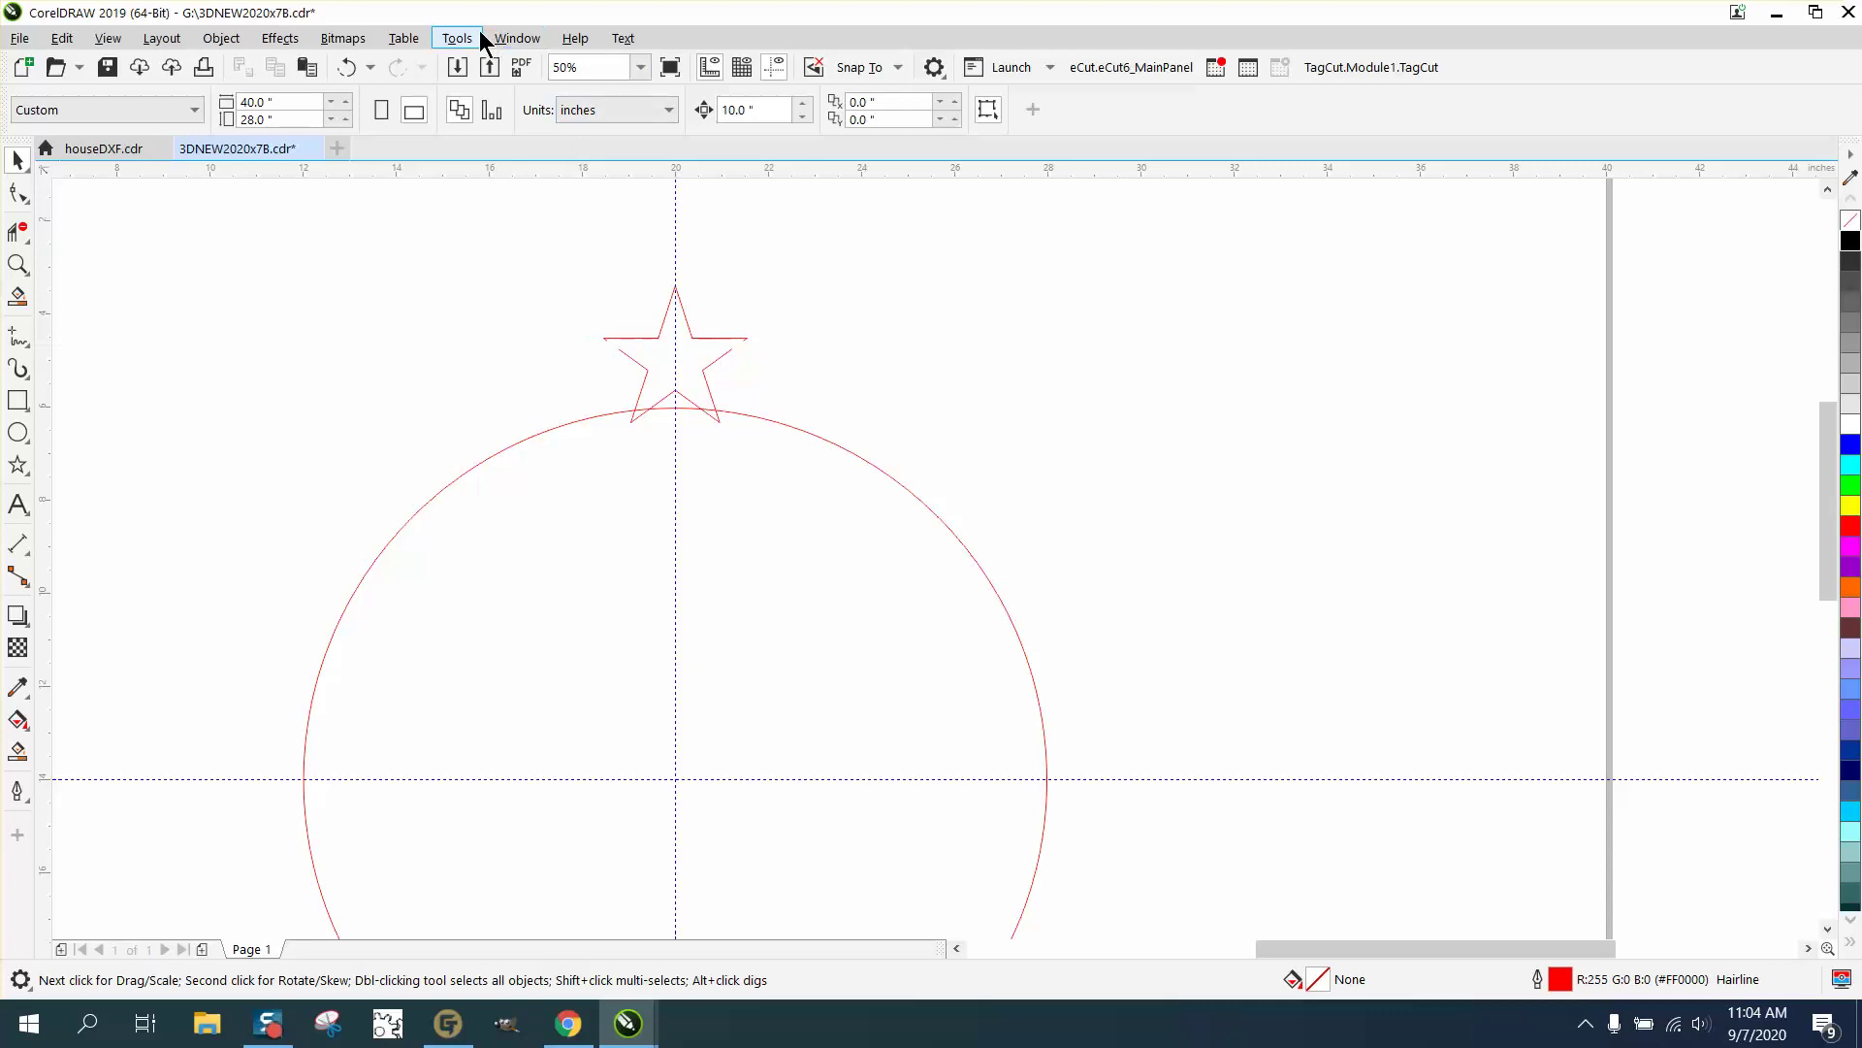
{"action": "left_click", "coordinate": [516, 38]}
{"action": "mouse_move", "coordinate": [545, 338]}
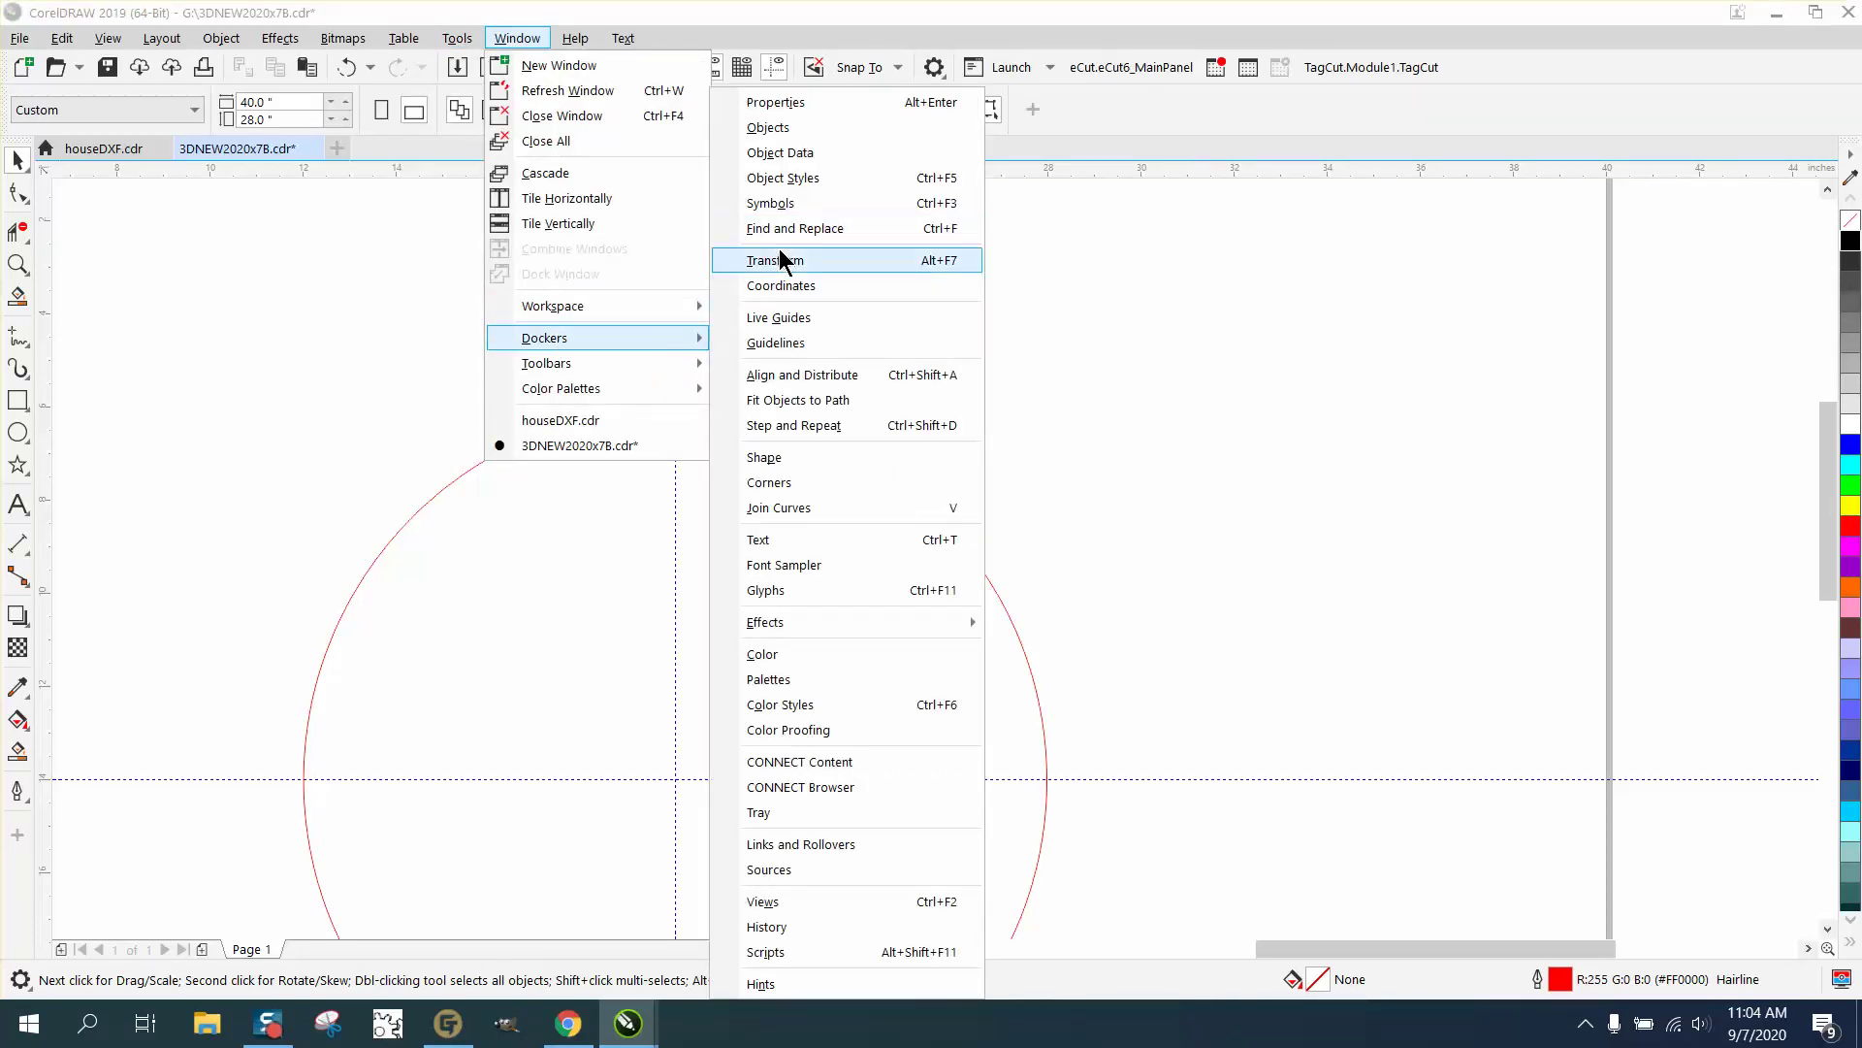
{"action": "left_click", "coordinate": [775, 261]}
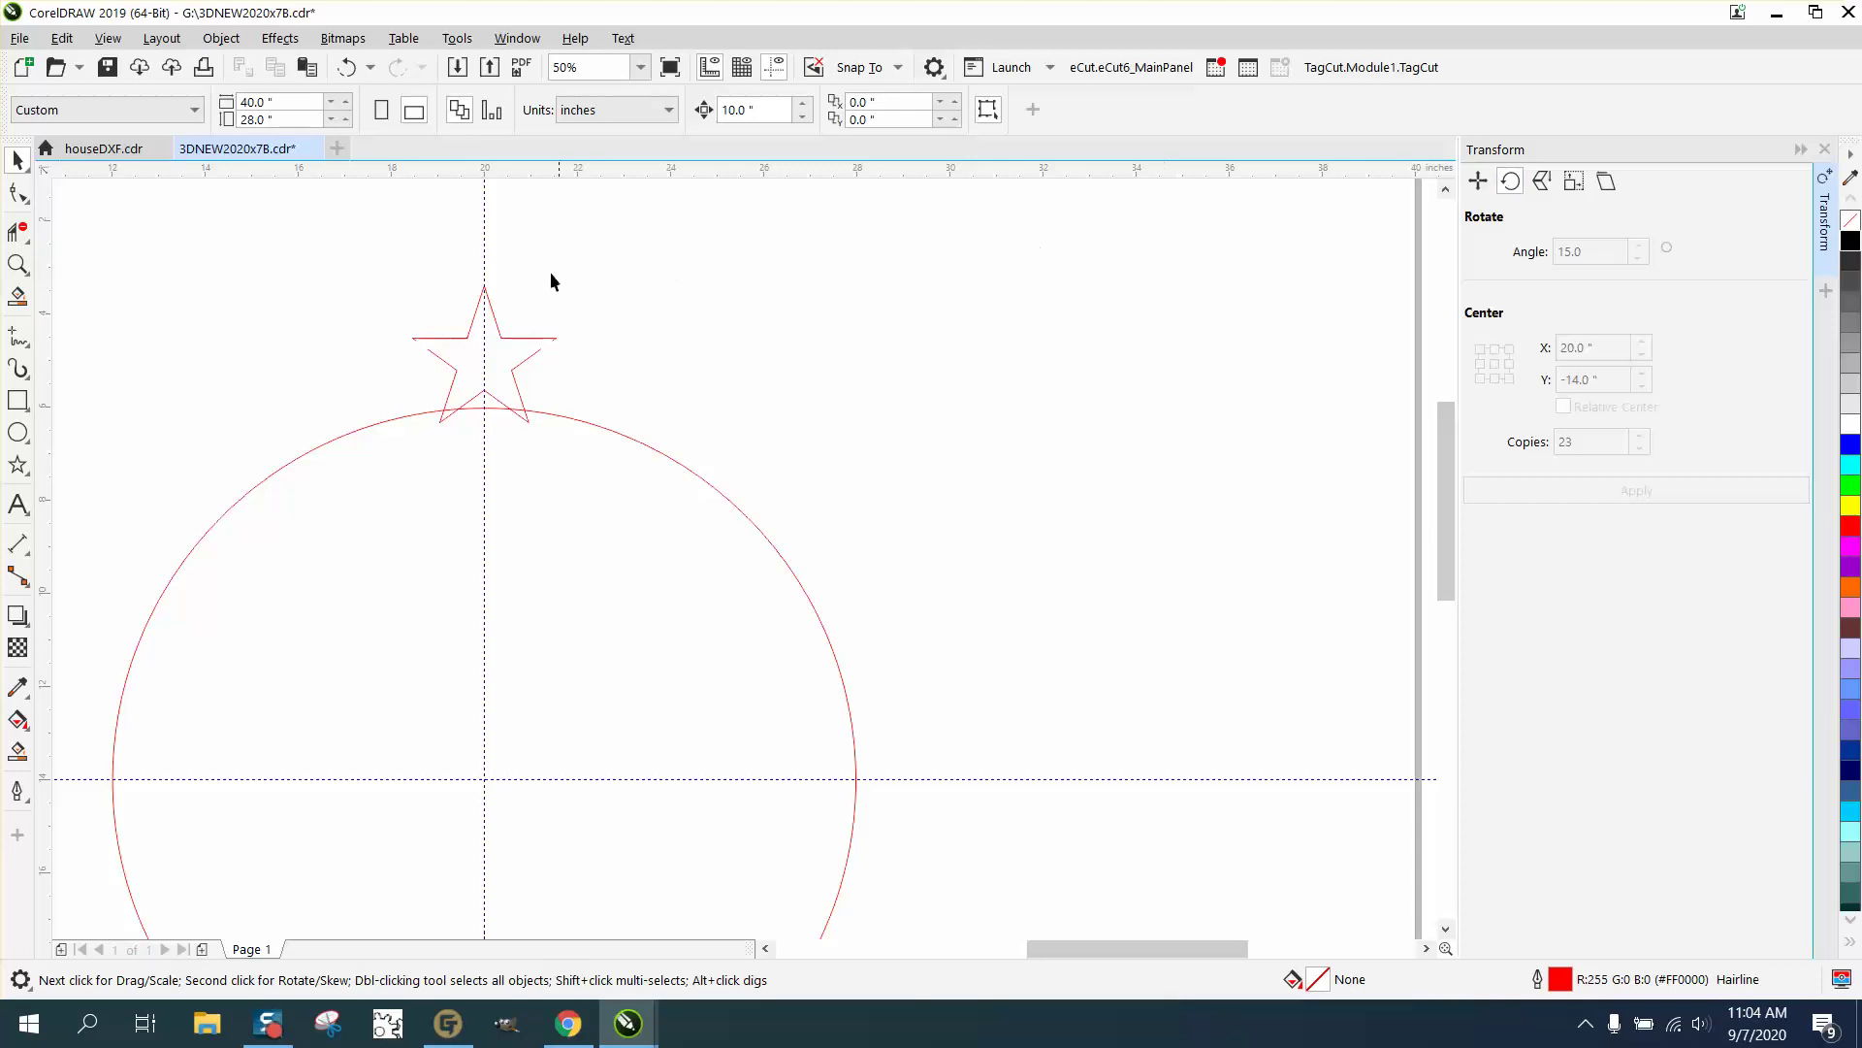
Rotate the star 15° about the guide intersection with 23 copies, forming a ring of star outlines.
{"action": "left_click", "coordinate": [506, 339]}
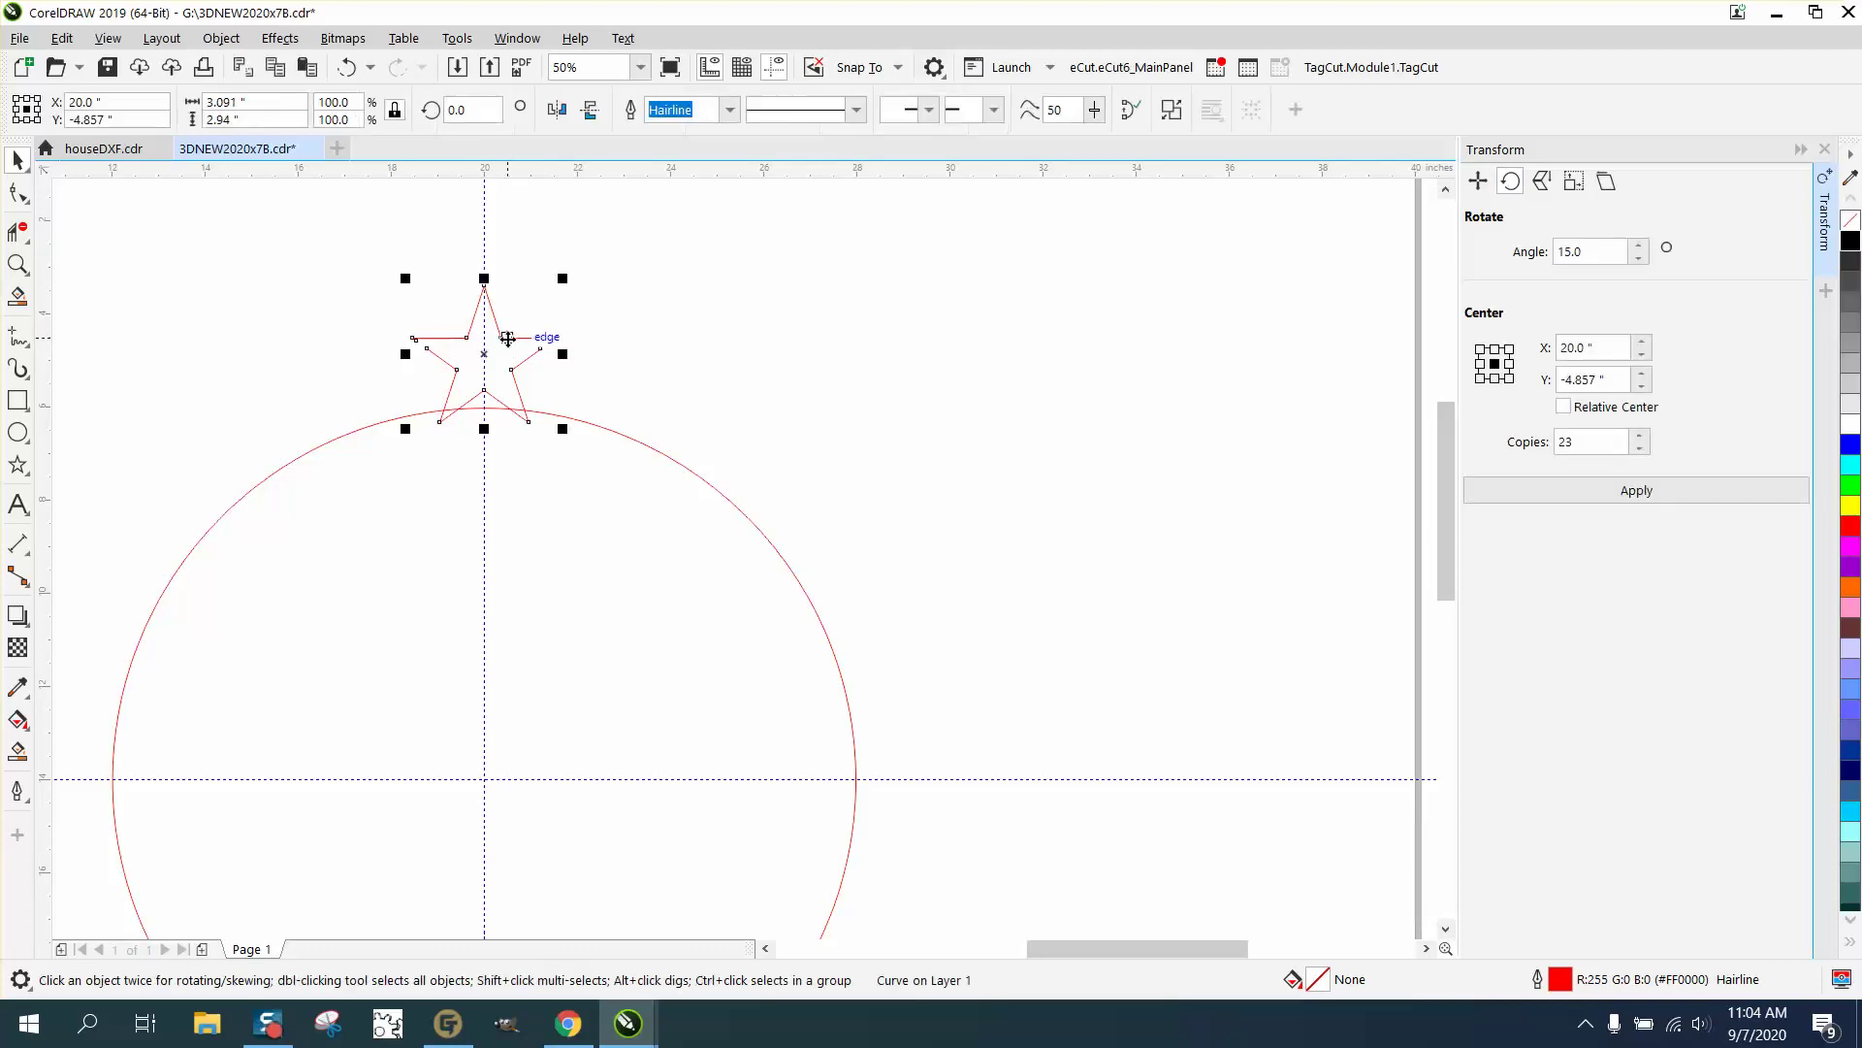
{"action": "left_click", "coordinate": [506, 338]}
{"action": "left_click_drag", "start_coordinate": [484, 354], "coordinate": [482, 778]}
{"action": "left_click", "coordinate": [555, 362]}
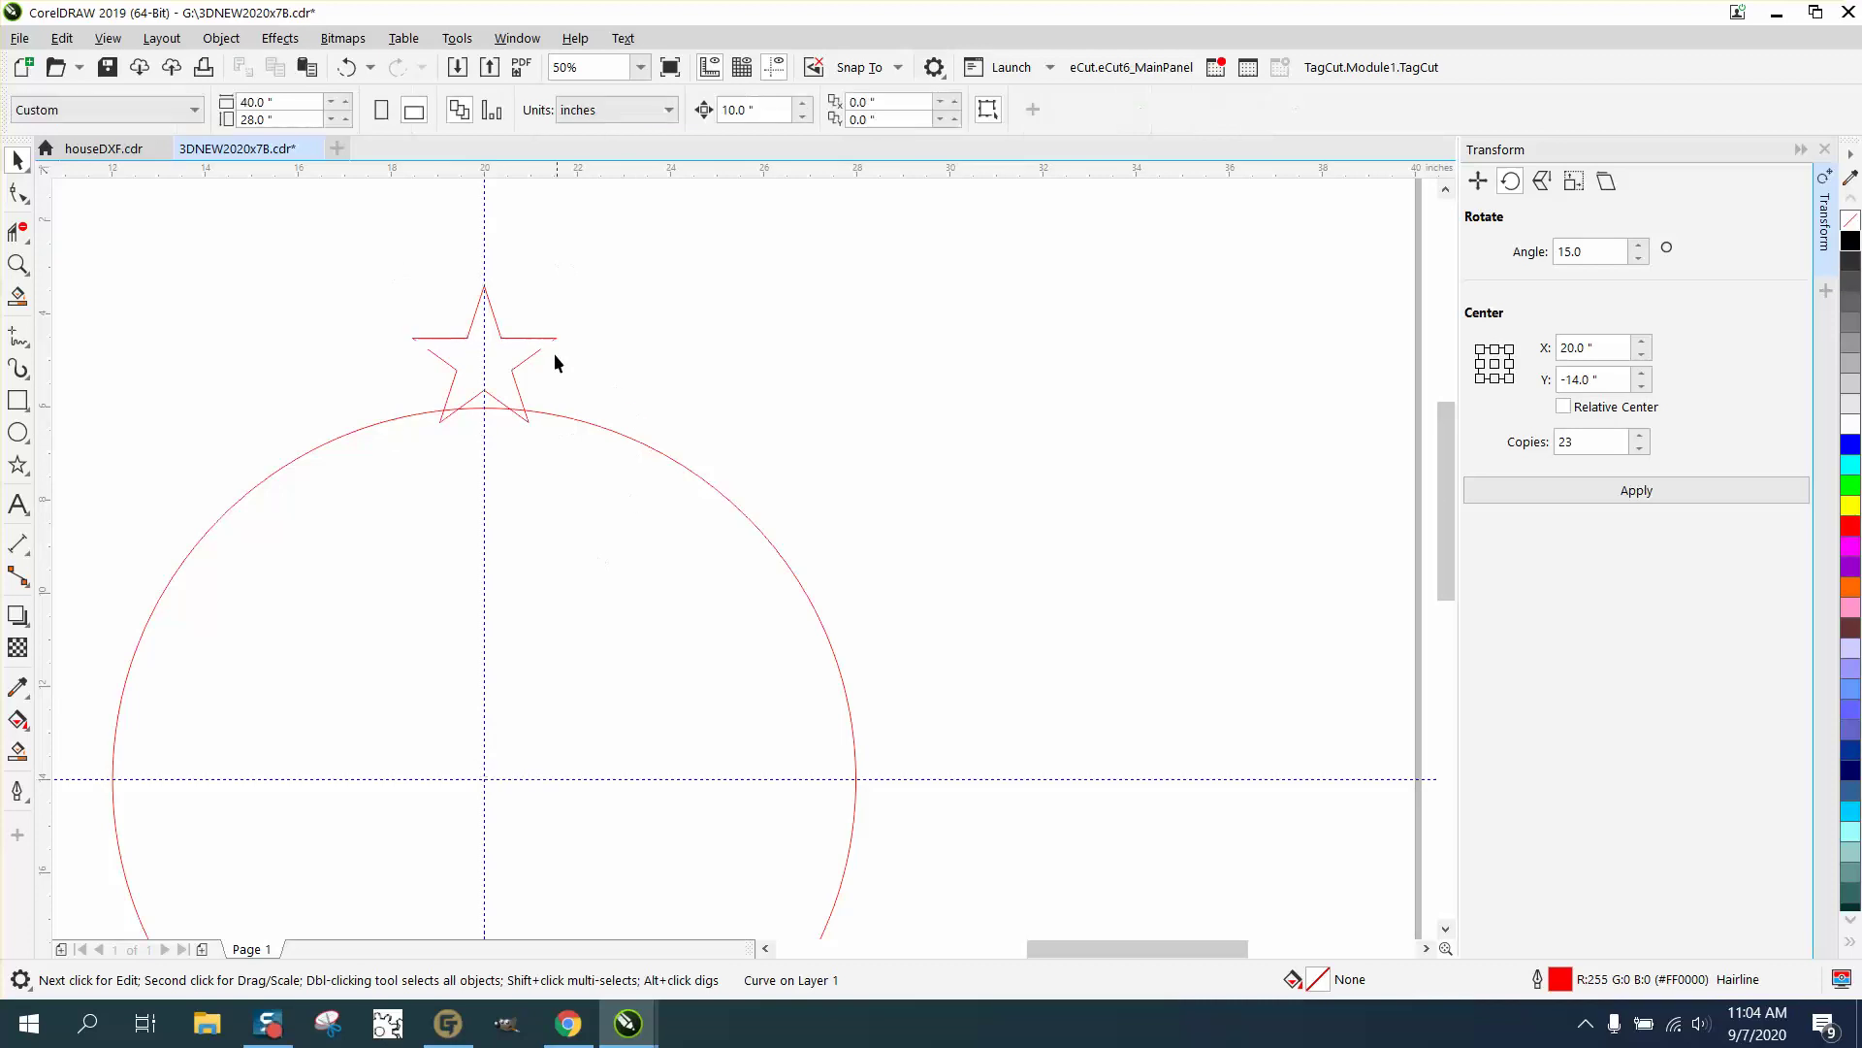
{"action": "left_click", "coordinate": [553, 337]}
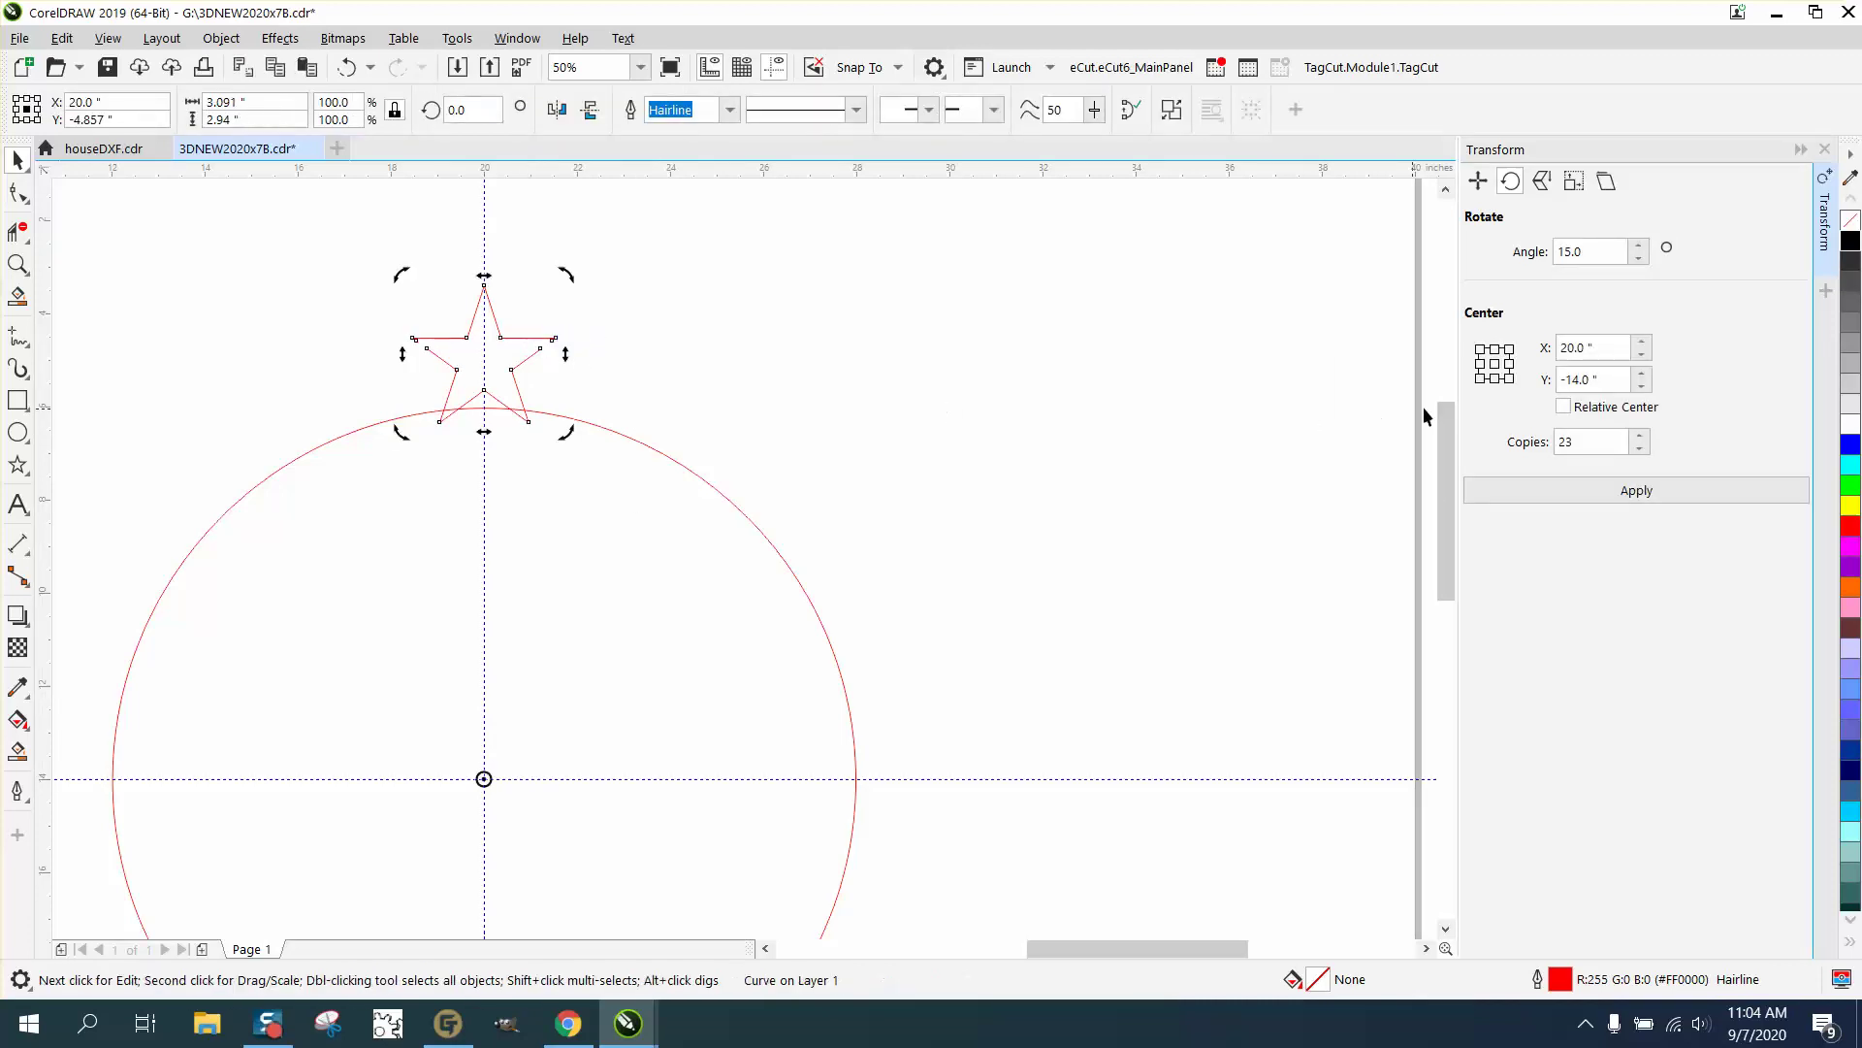
{"action": "left_click", "coordinate": [1637, 493]}
{"action": "scroll", "coordinate": [658, 342], "scroll_direction": "down", "scroll_amount": 2}
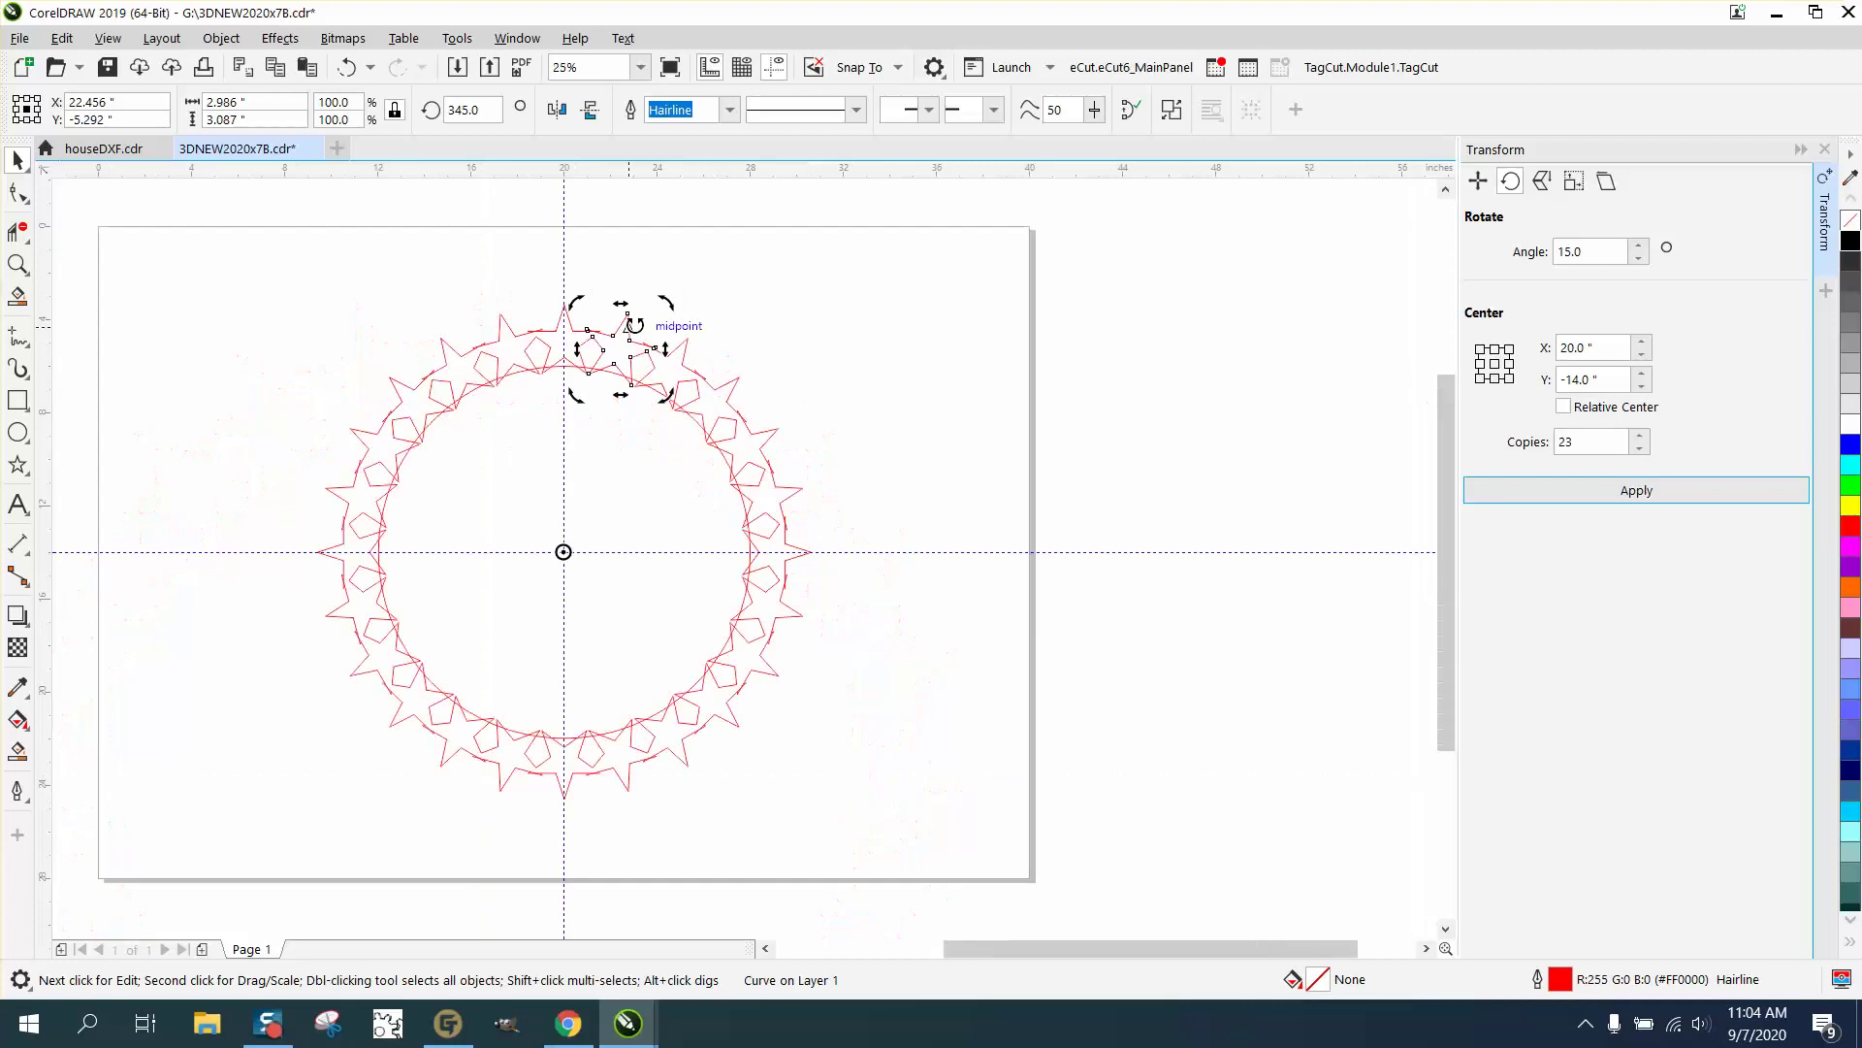
Move the inner circle off to the right of the ring.
{"action": "left_click", "coordinate": [415, 356]}
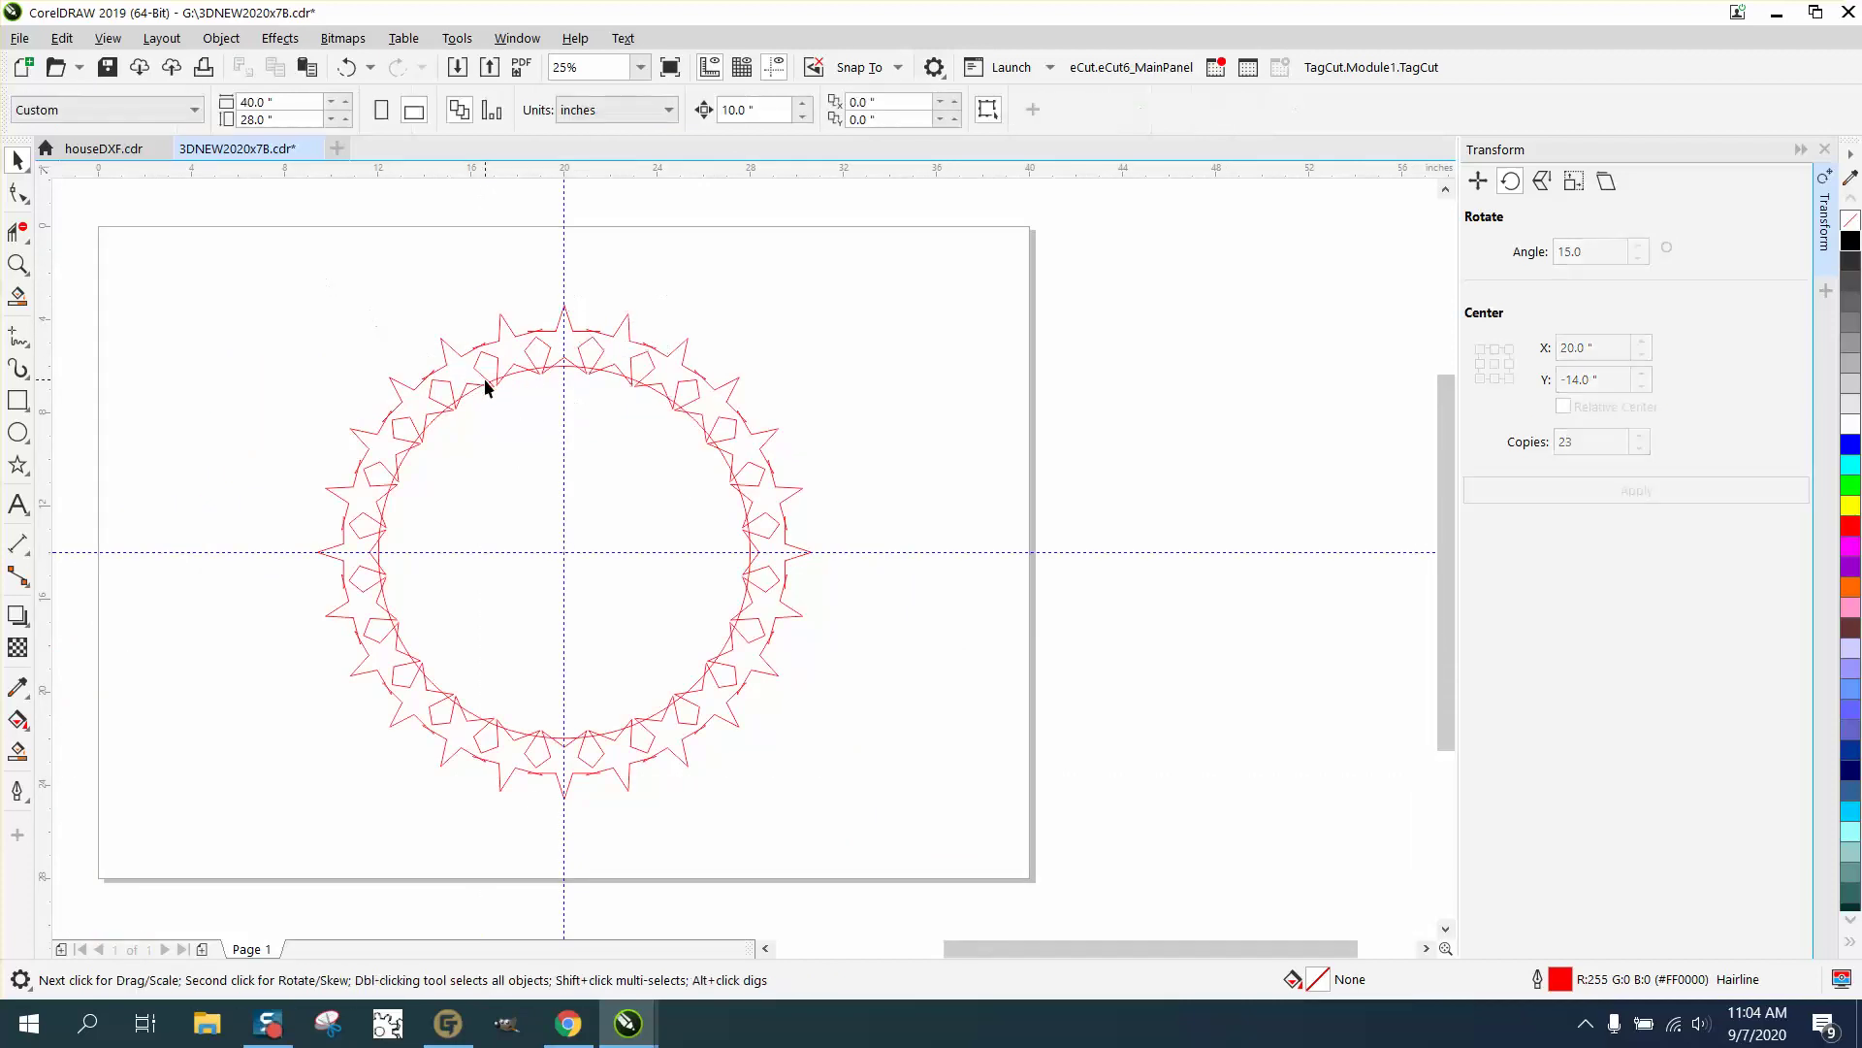
{"action": "mouse_move", "coordinate": [490, 378]}
{"action": "left_mouse_down"}
{"action": "mouse_move", "coordinate": [657, 519]}
{"action": "mouse_move", "coordinate": [1042, 476]}
{"action": "left_mouse_up"}
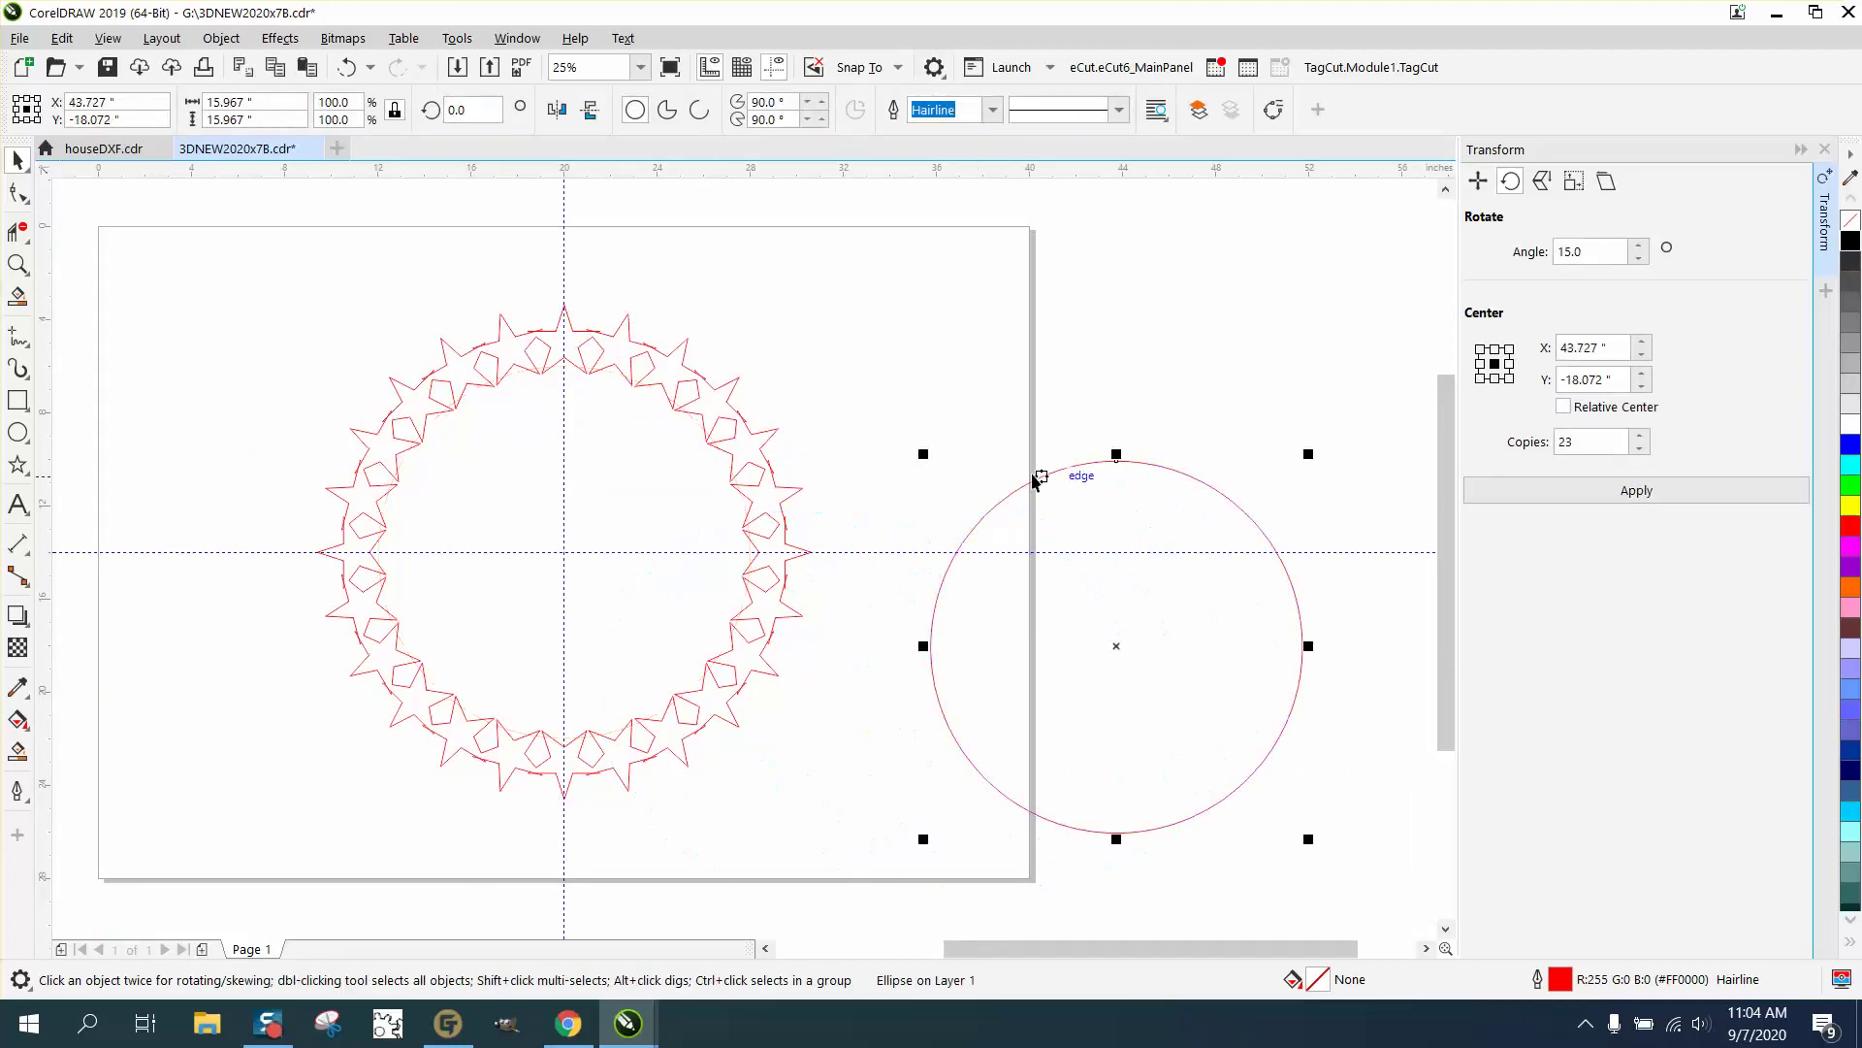
Smart Fill inside the star ring to create one solid black ring shape.
{"action": "left_click", "coordinate": [18, 749]}
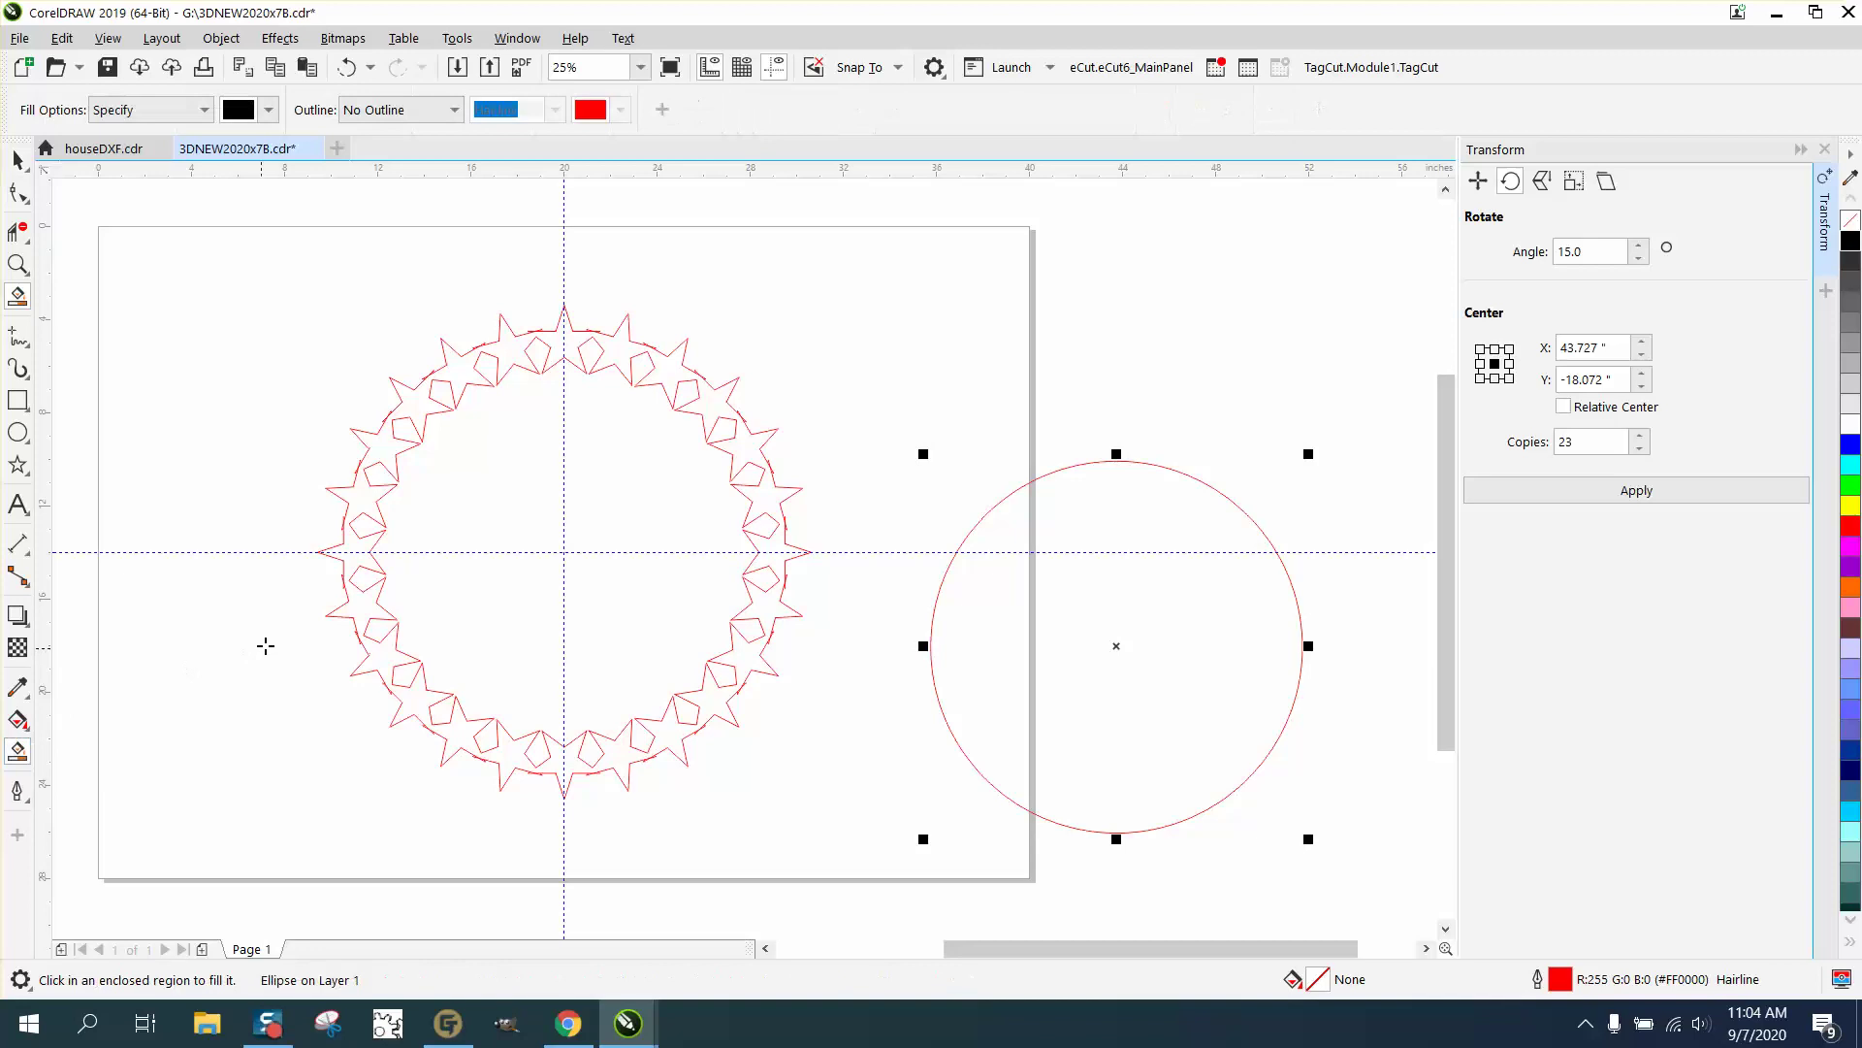
{"action": "left_click", "coordinate": [366, 603]}
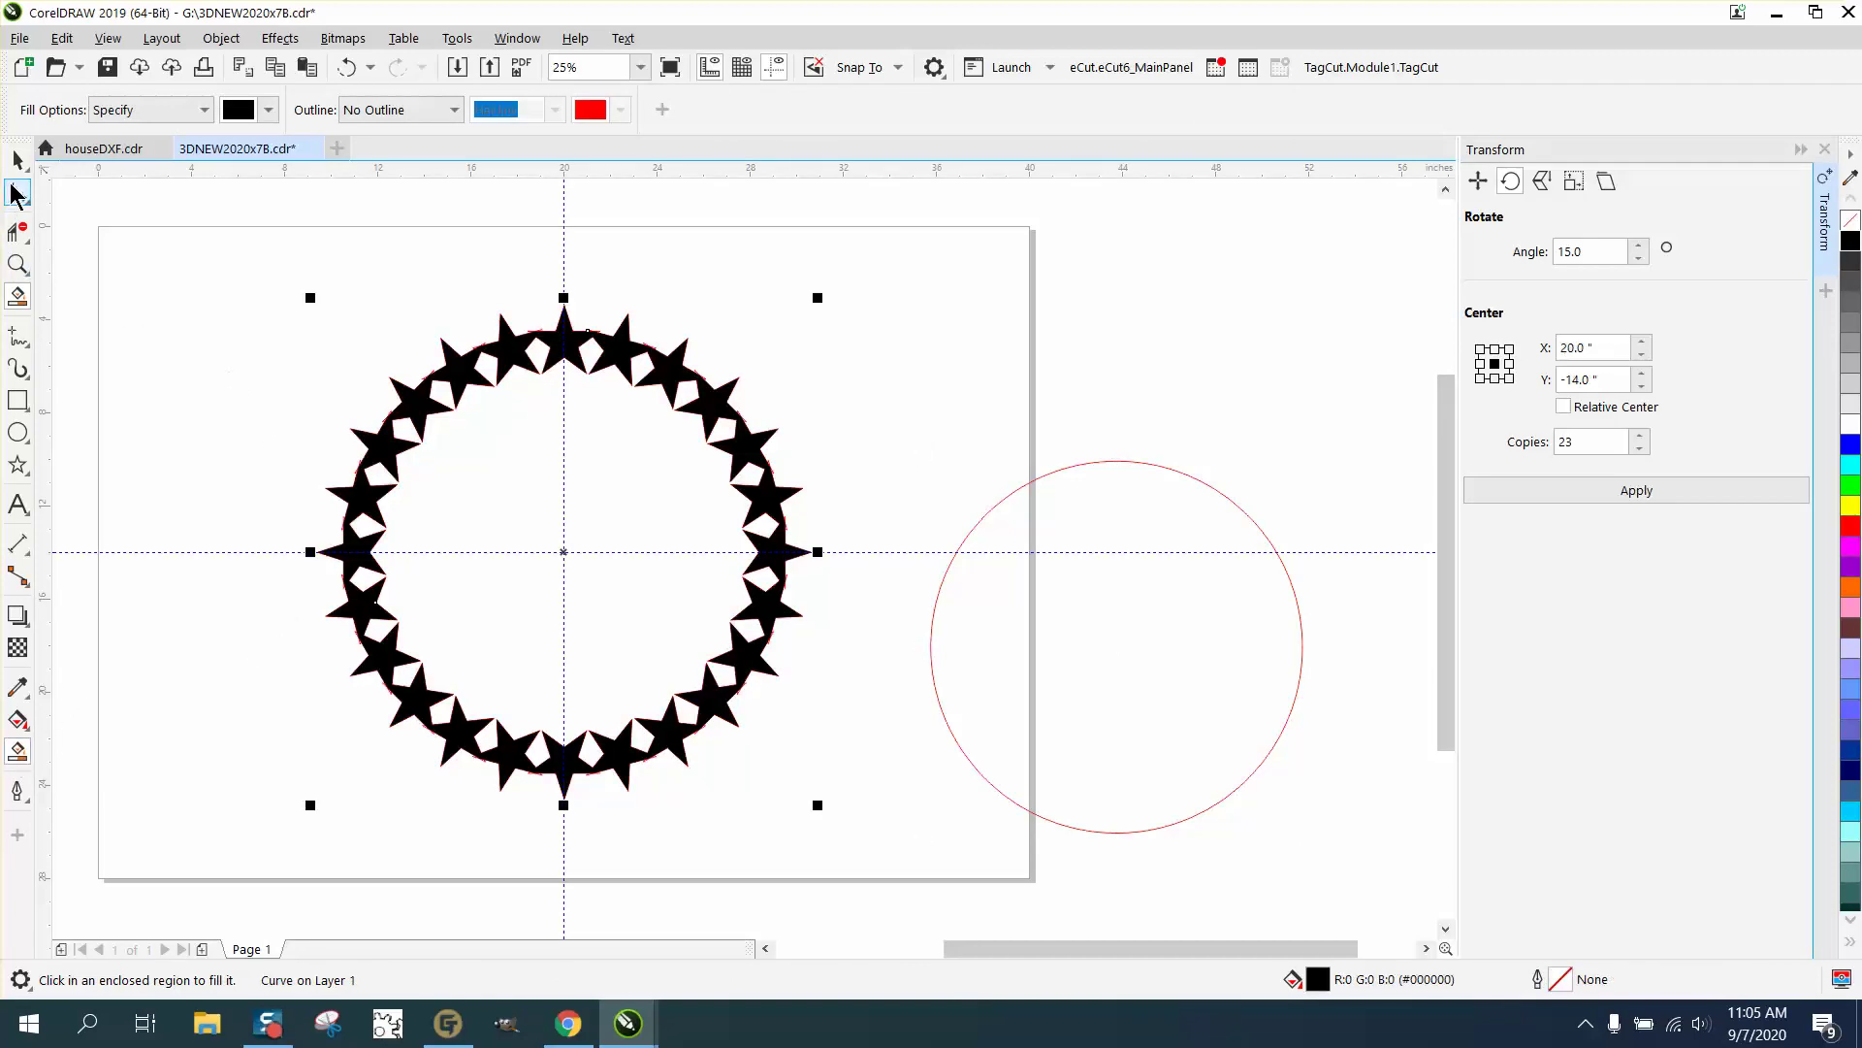
{"action": "left_click", "coordinate": [18, 192]}
{"action": "scroll", "coordinate": [755, 449], "scroll_direction": "down", "scroll_amount": 1}
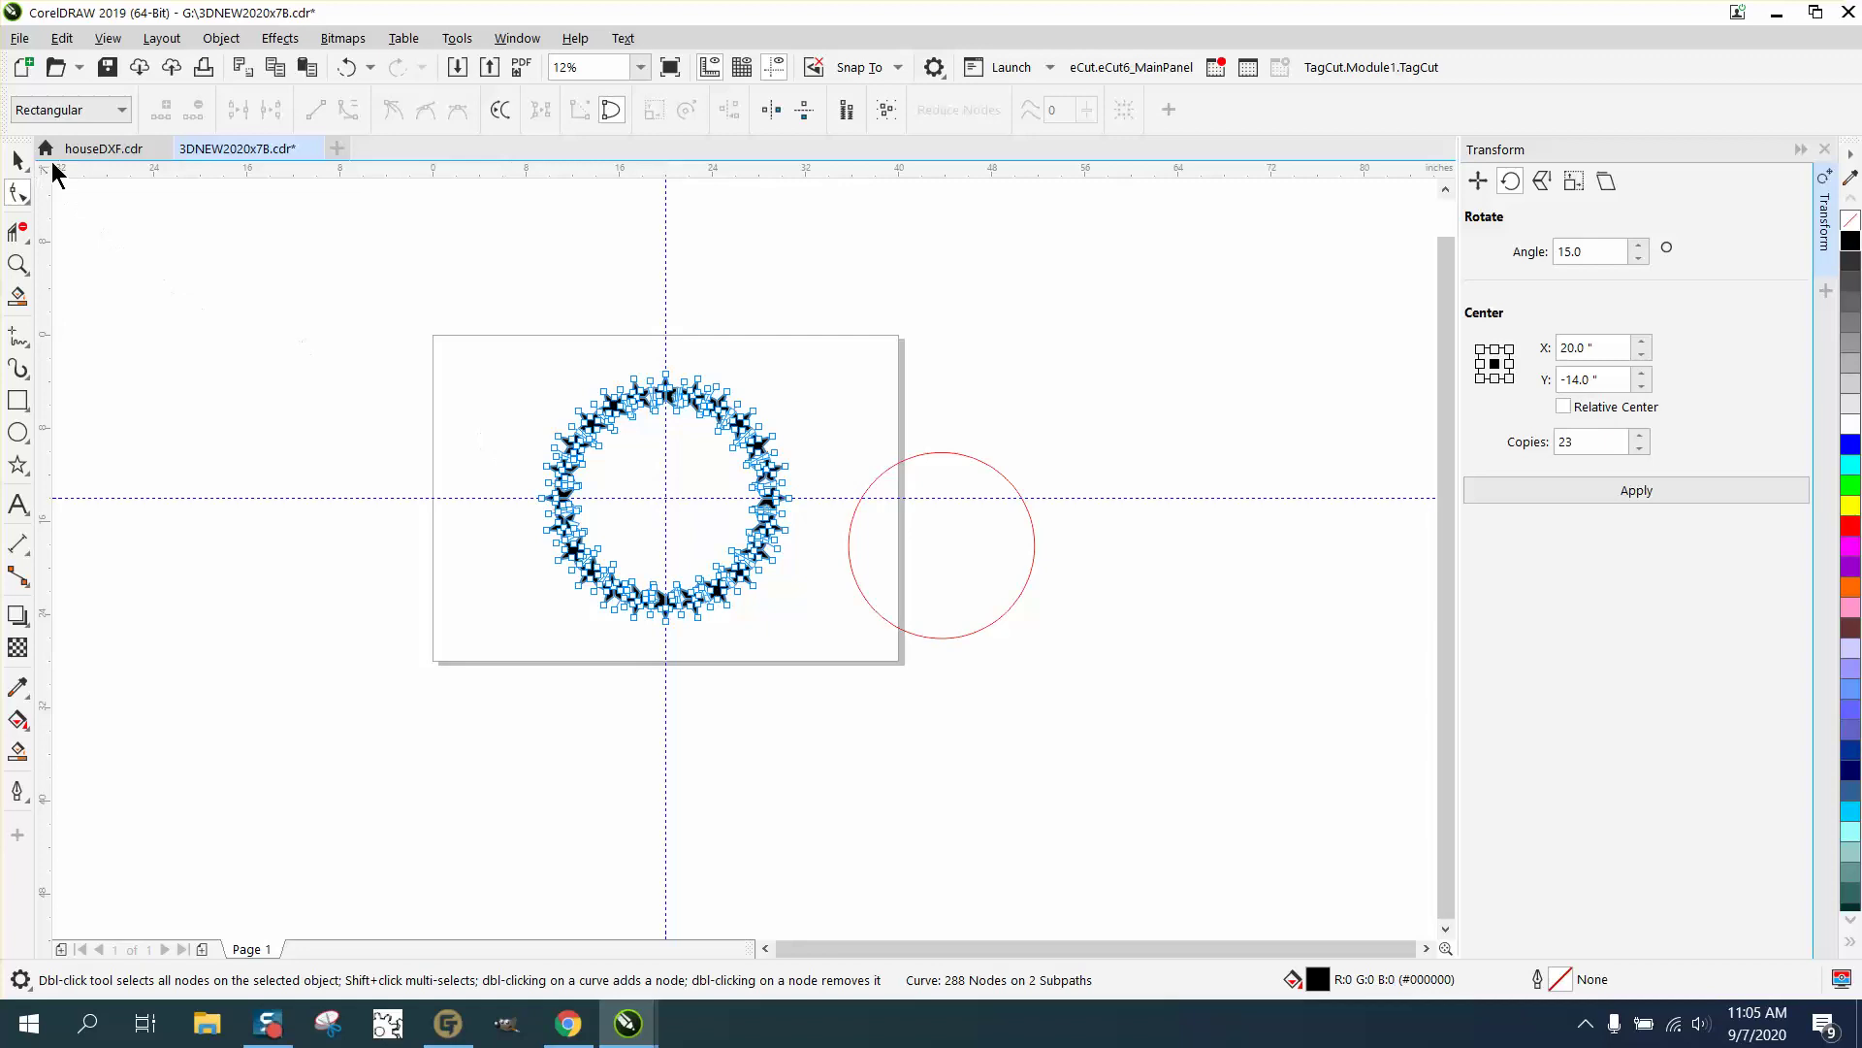
Move the black ring to the left of the page, leaving the red outline stars behind.
{"action": "left_click", "coordinate": [17, 161]}
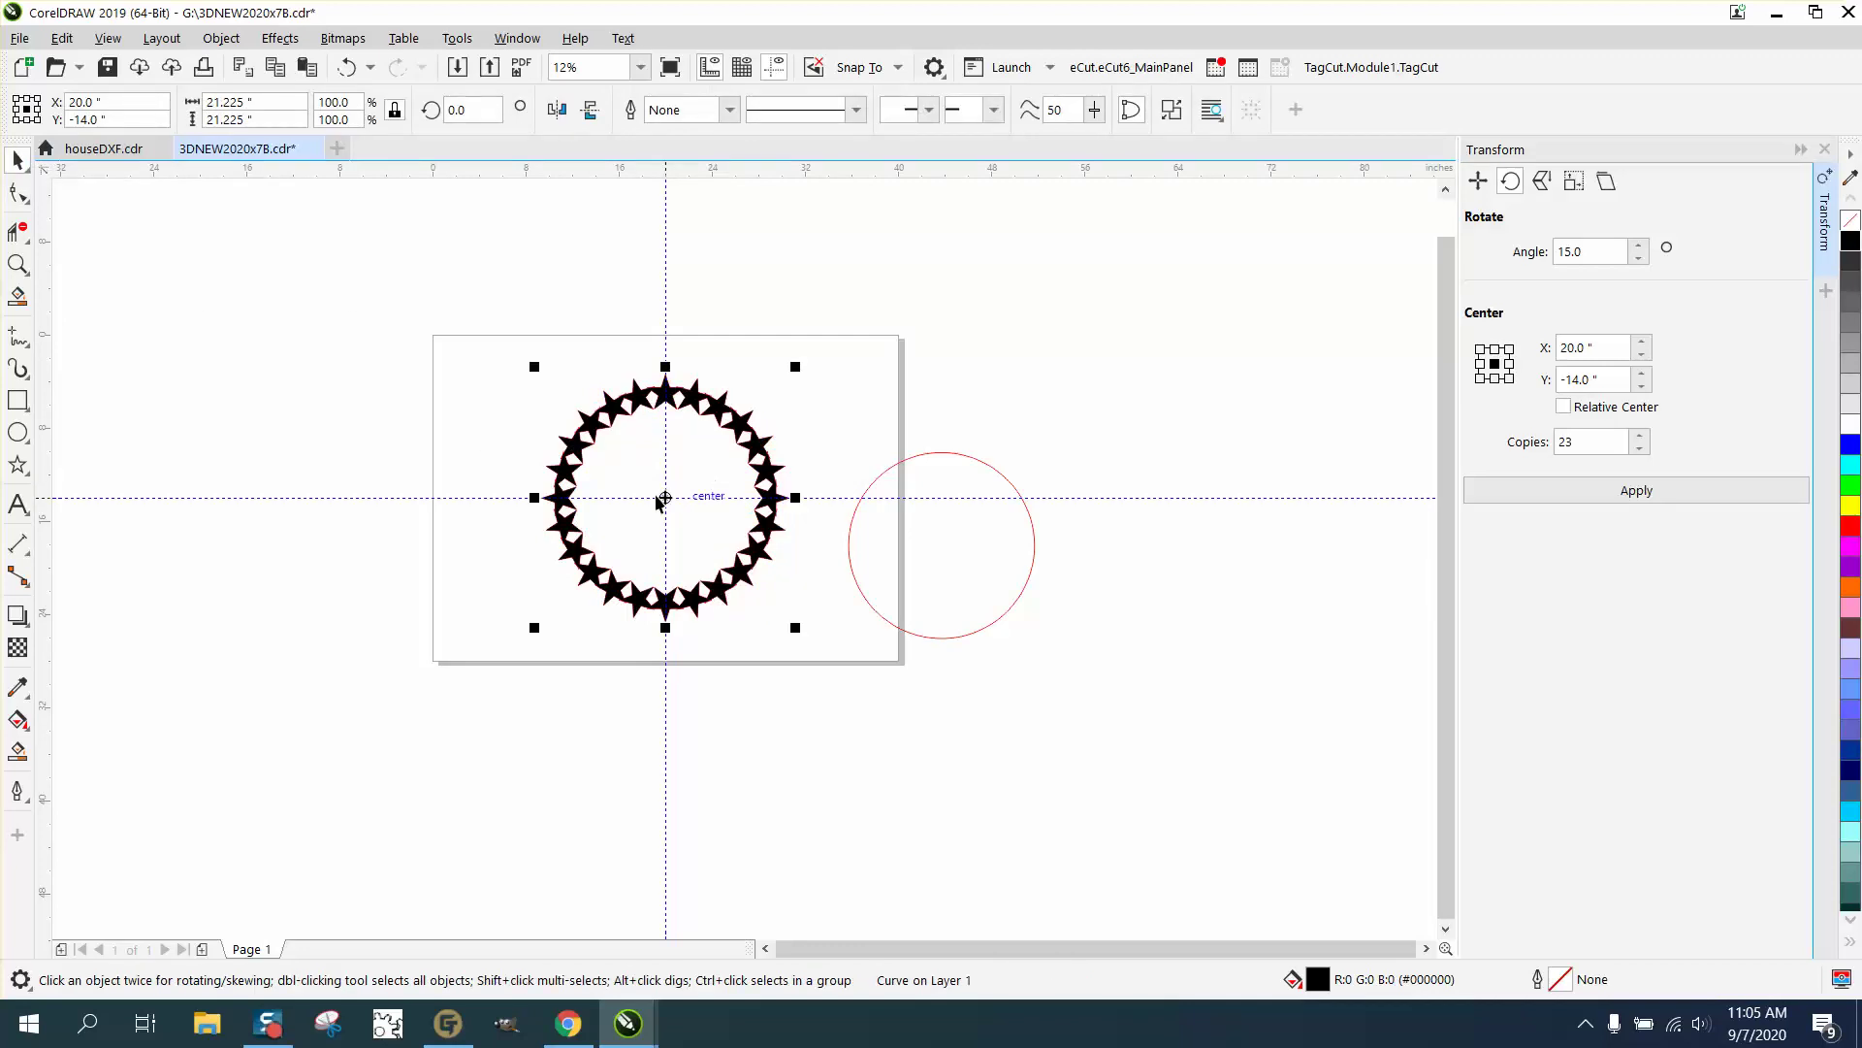
{"action": "left_click", "coordinate": [364, 467]}
{"action": "left_click_drag", "start_coordinate": [596, 442], "coordinate": [288, 441]}
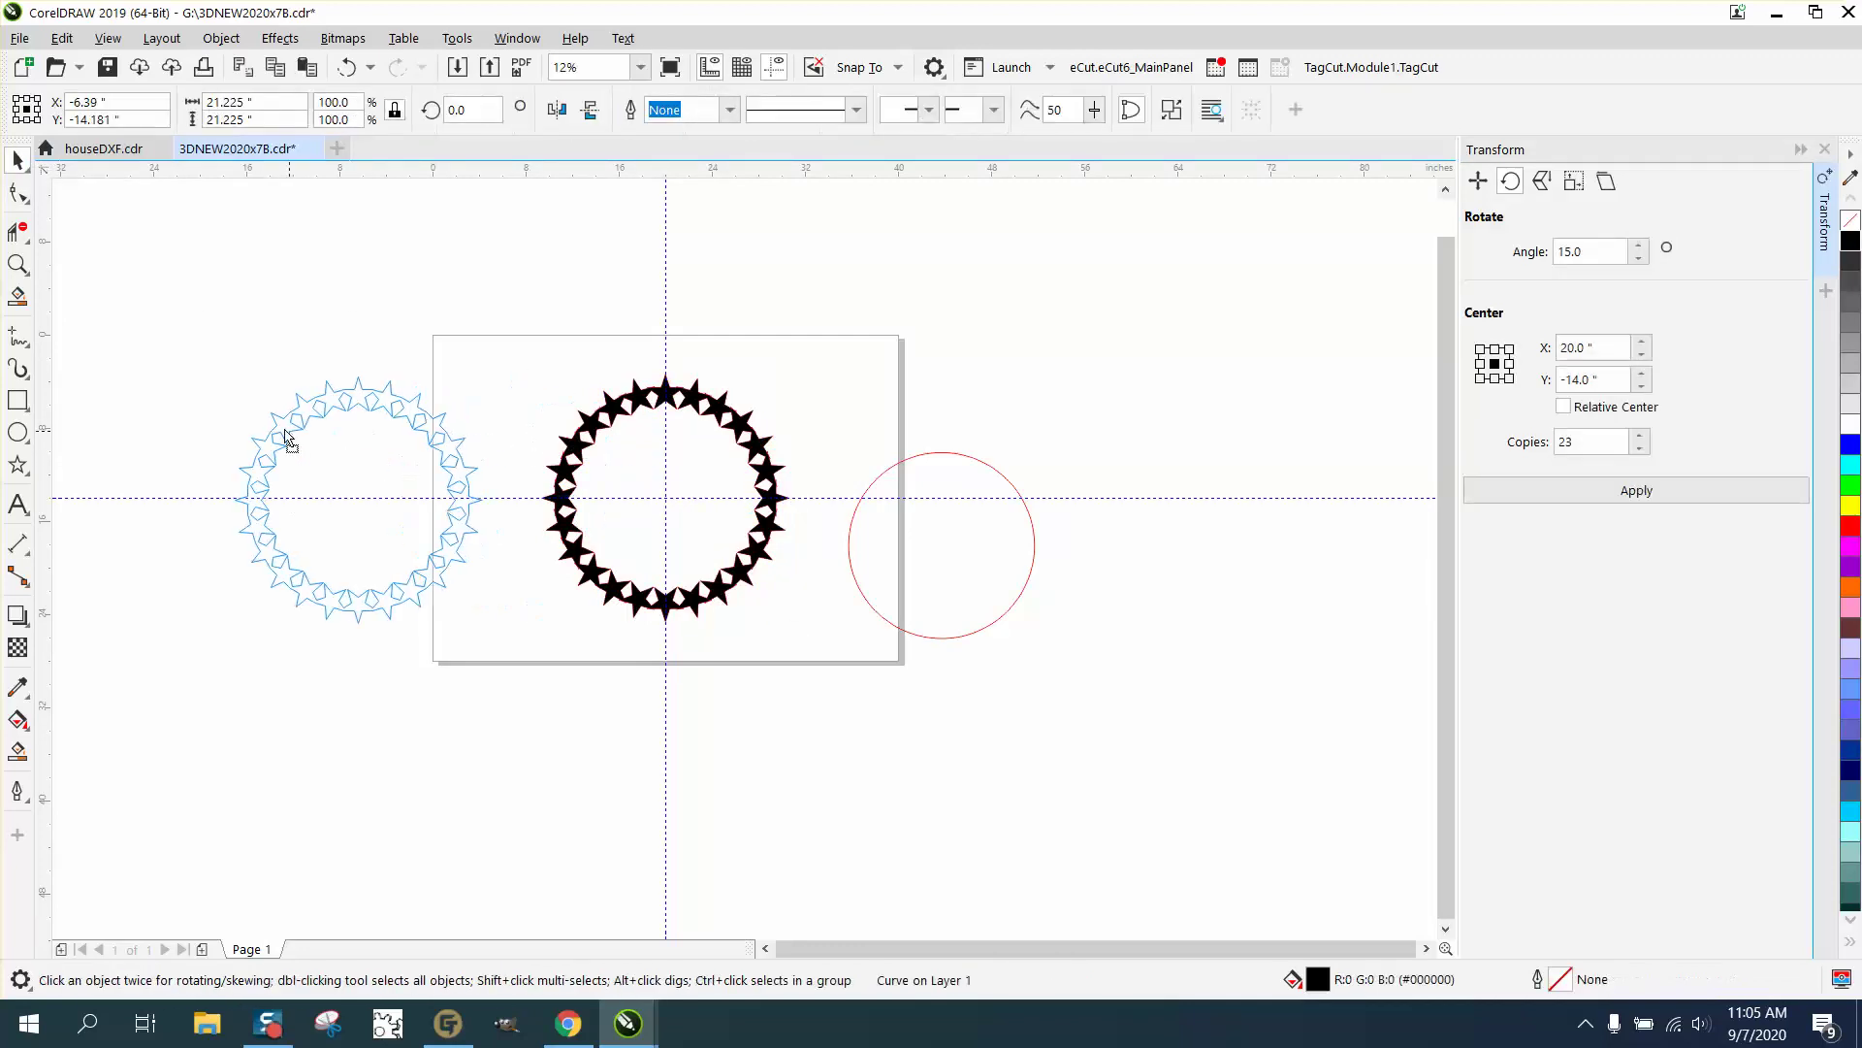
{"action": "left_click", "coordinate": [17, 264]}
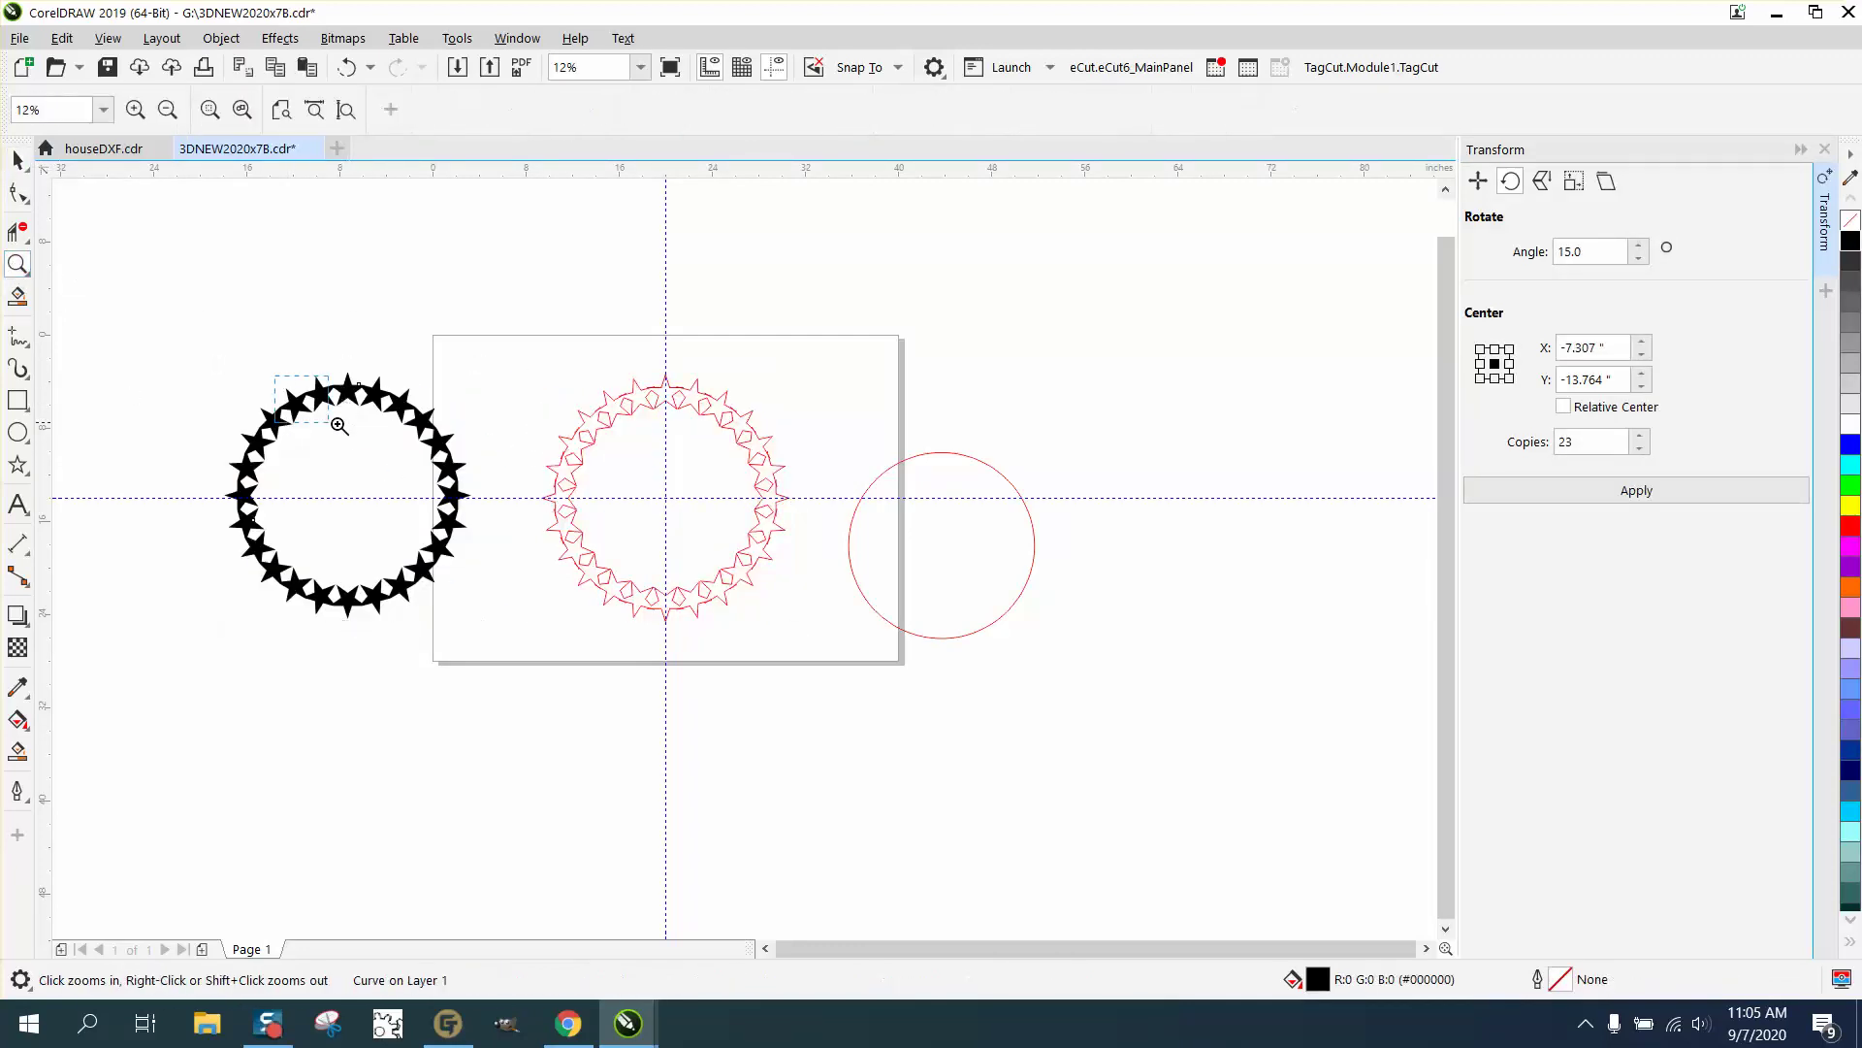
{"action": "left_click_drag", "start_coordinate": [276, 375], "coordinate": [337, 424]}
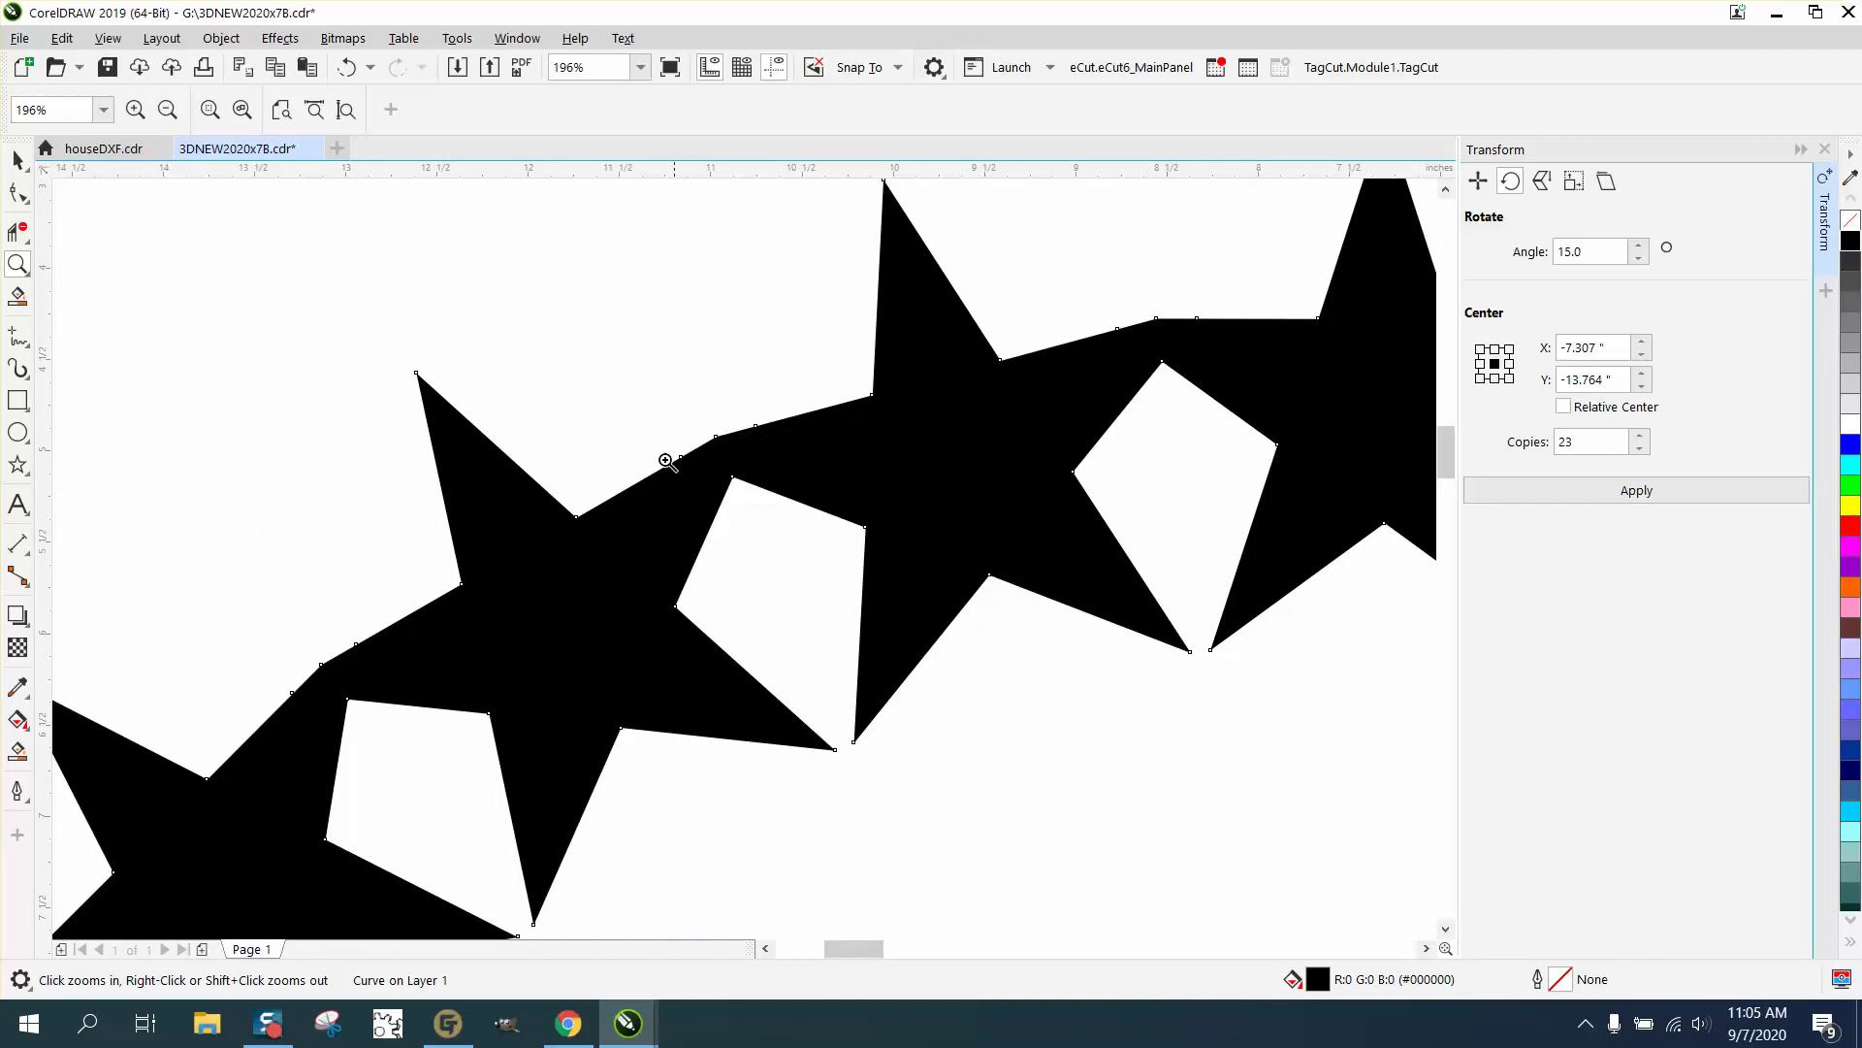
{"action": "scroll", "coordinate": [736, 407], "scroll_direction": "down", "scroll_amount": 2}
{"action": "scroll", "coordinate": [1164, 427], "scroll_direction": "down", "scroll_amount": 1}
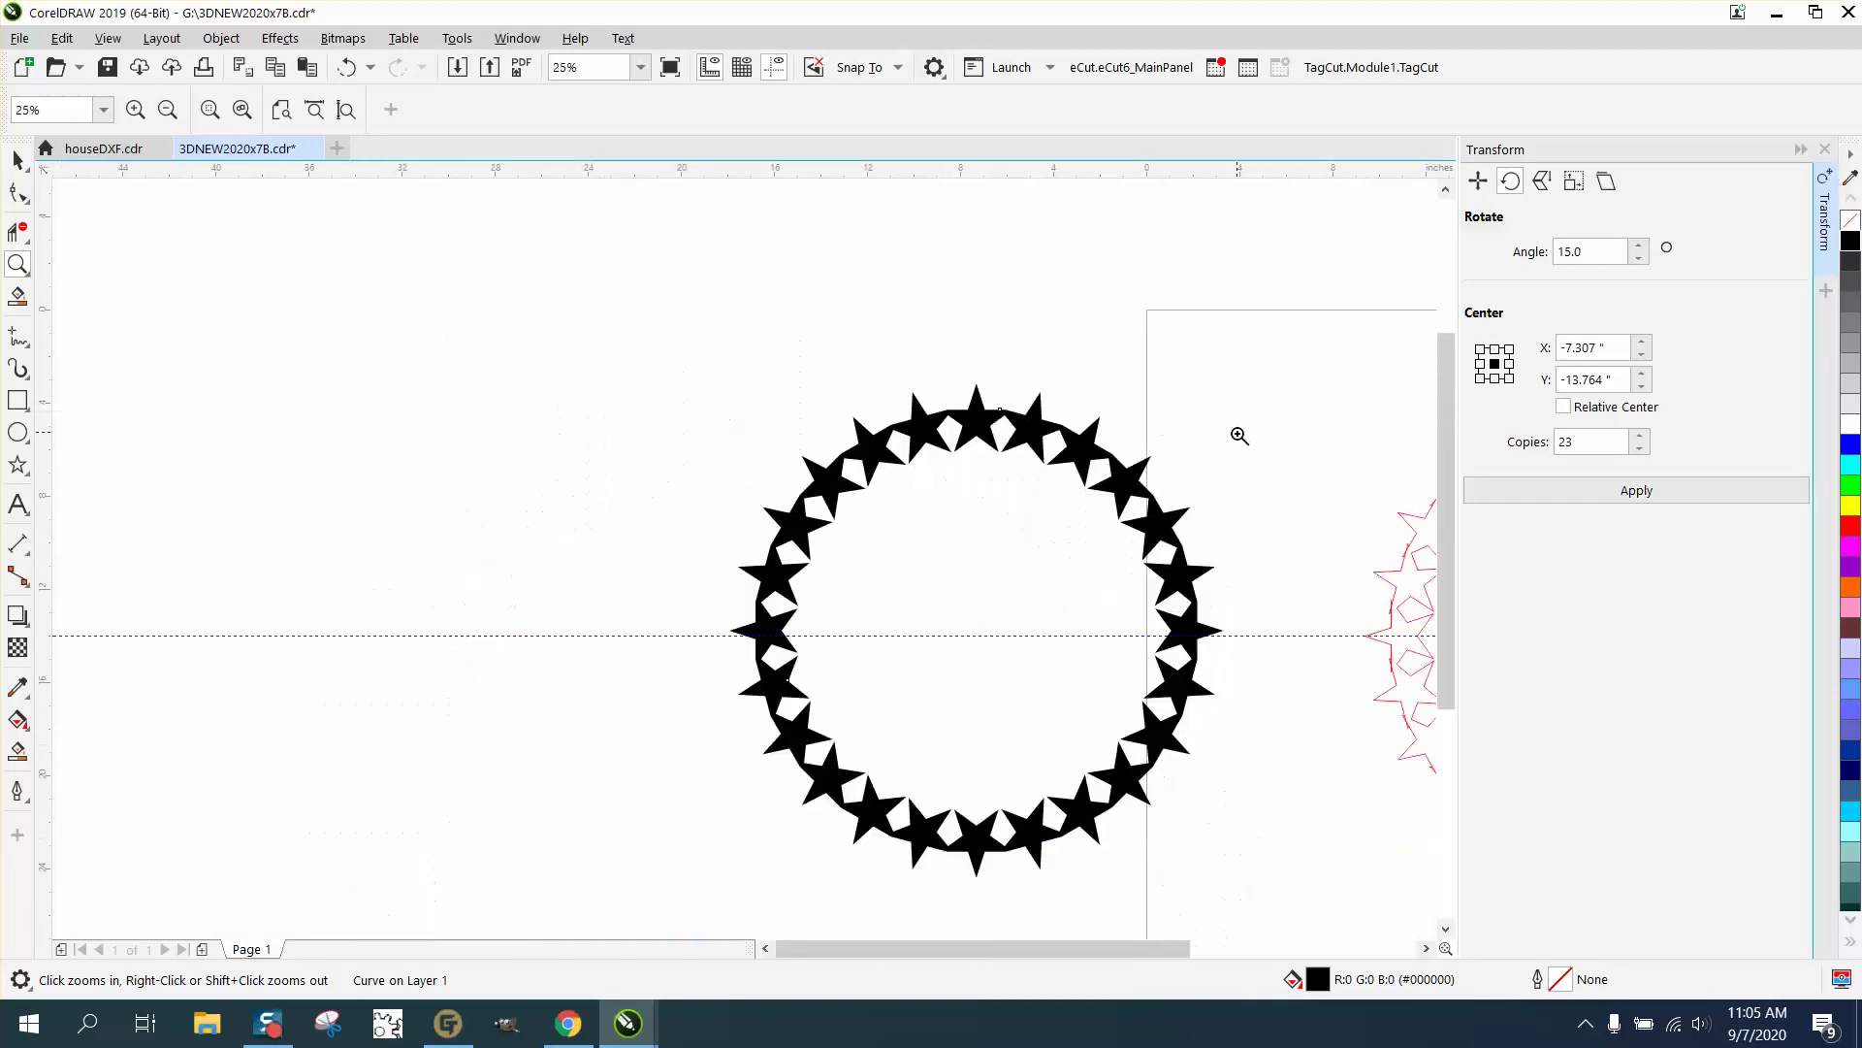
{"action": "scroll", "coordinate": [1302, 466], "scroll_direction": "down", "scroll_amount": 1}
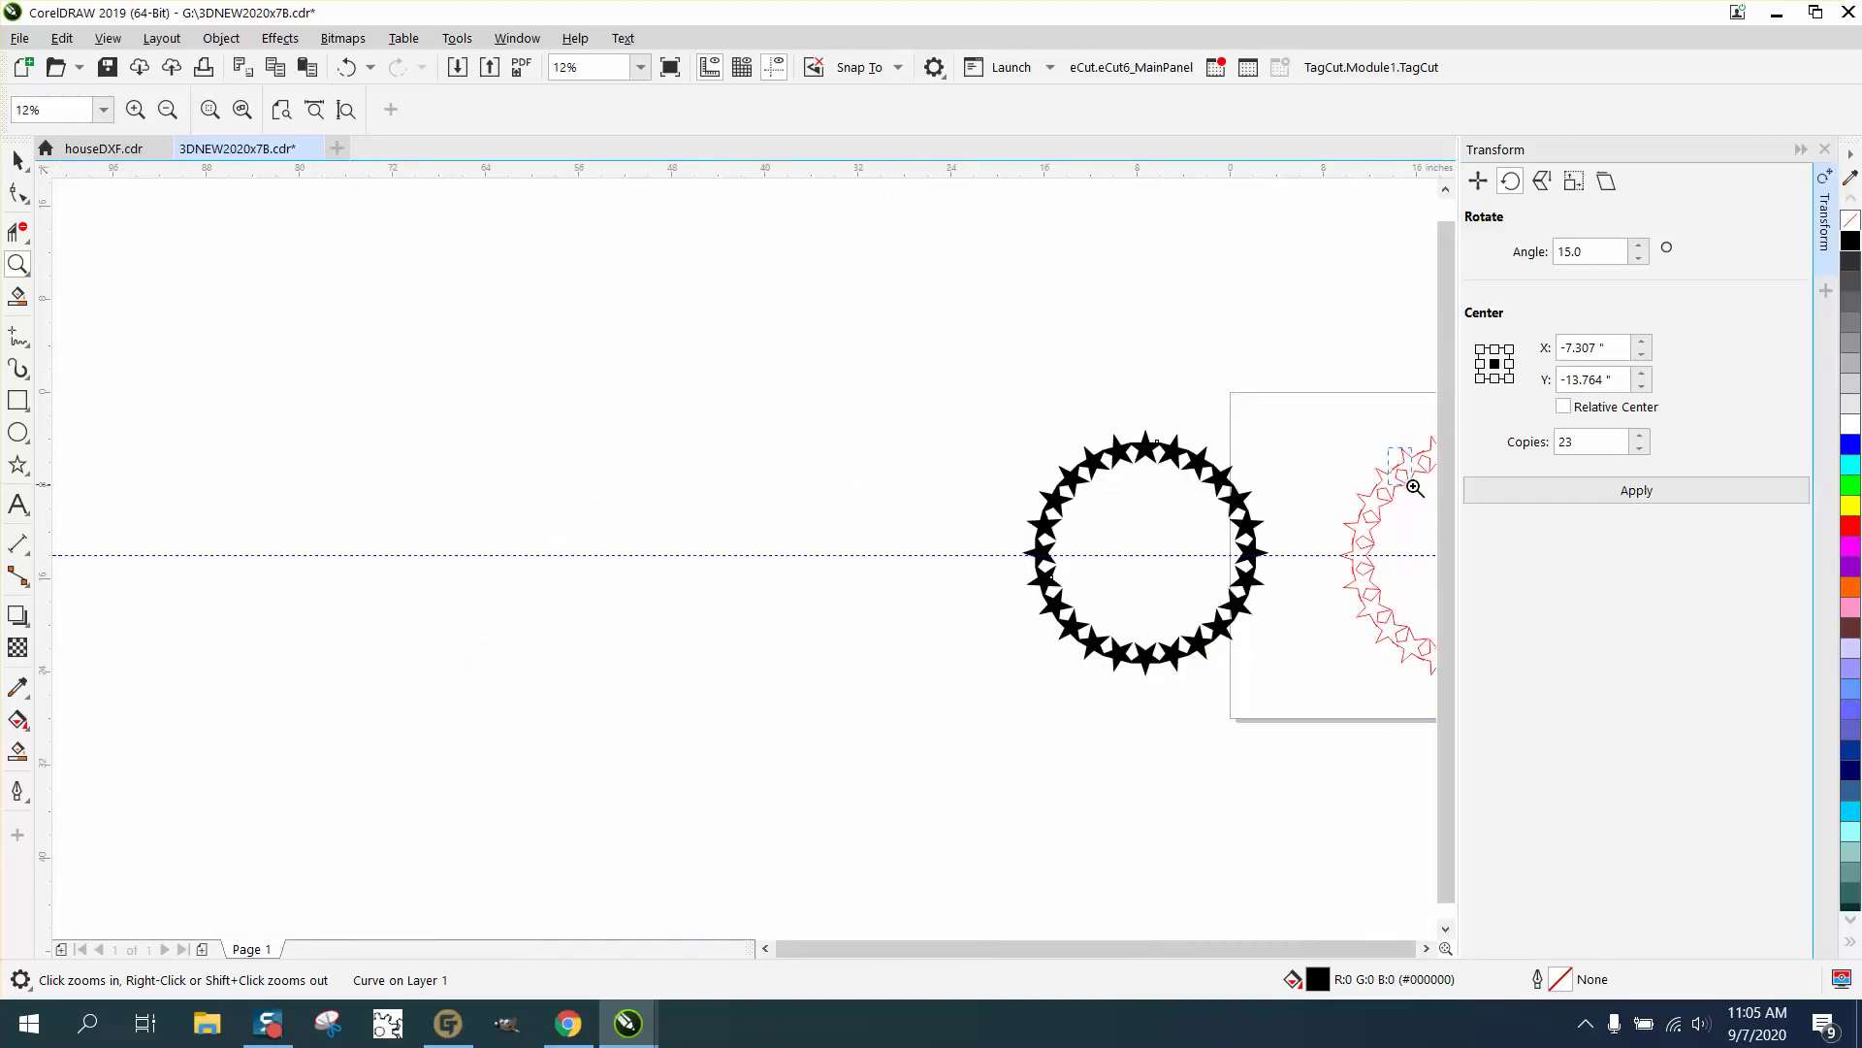
{"action": "left_click_drag", "start_coordinate": [1390, 456], "coordinate": [1424, 497]}
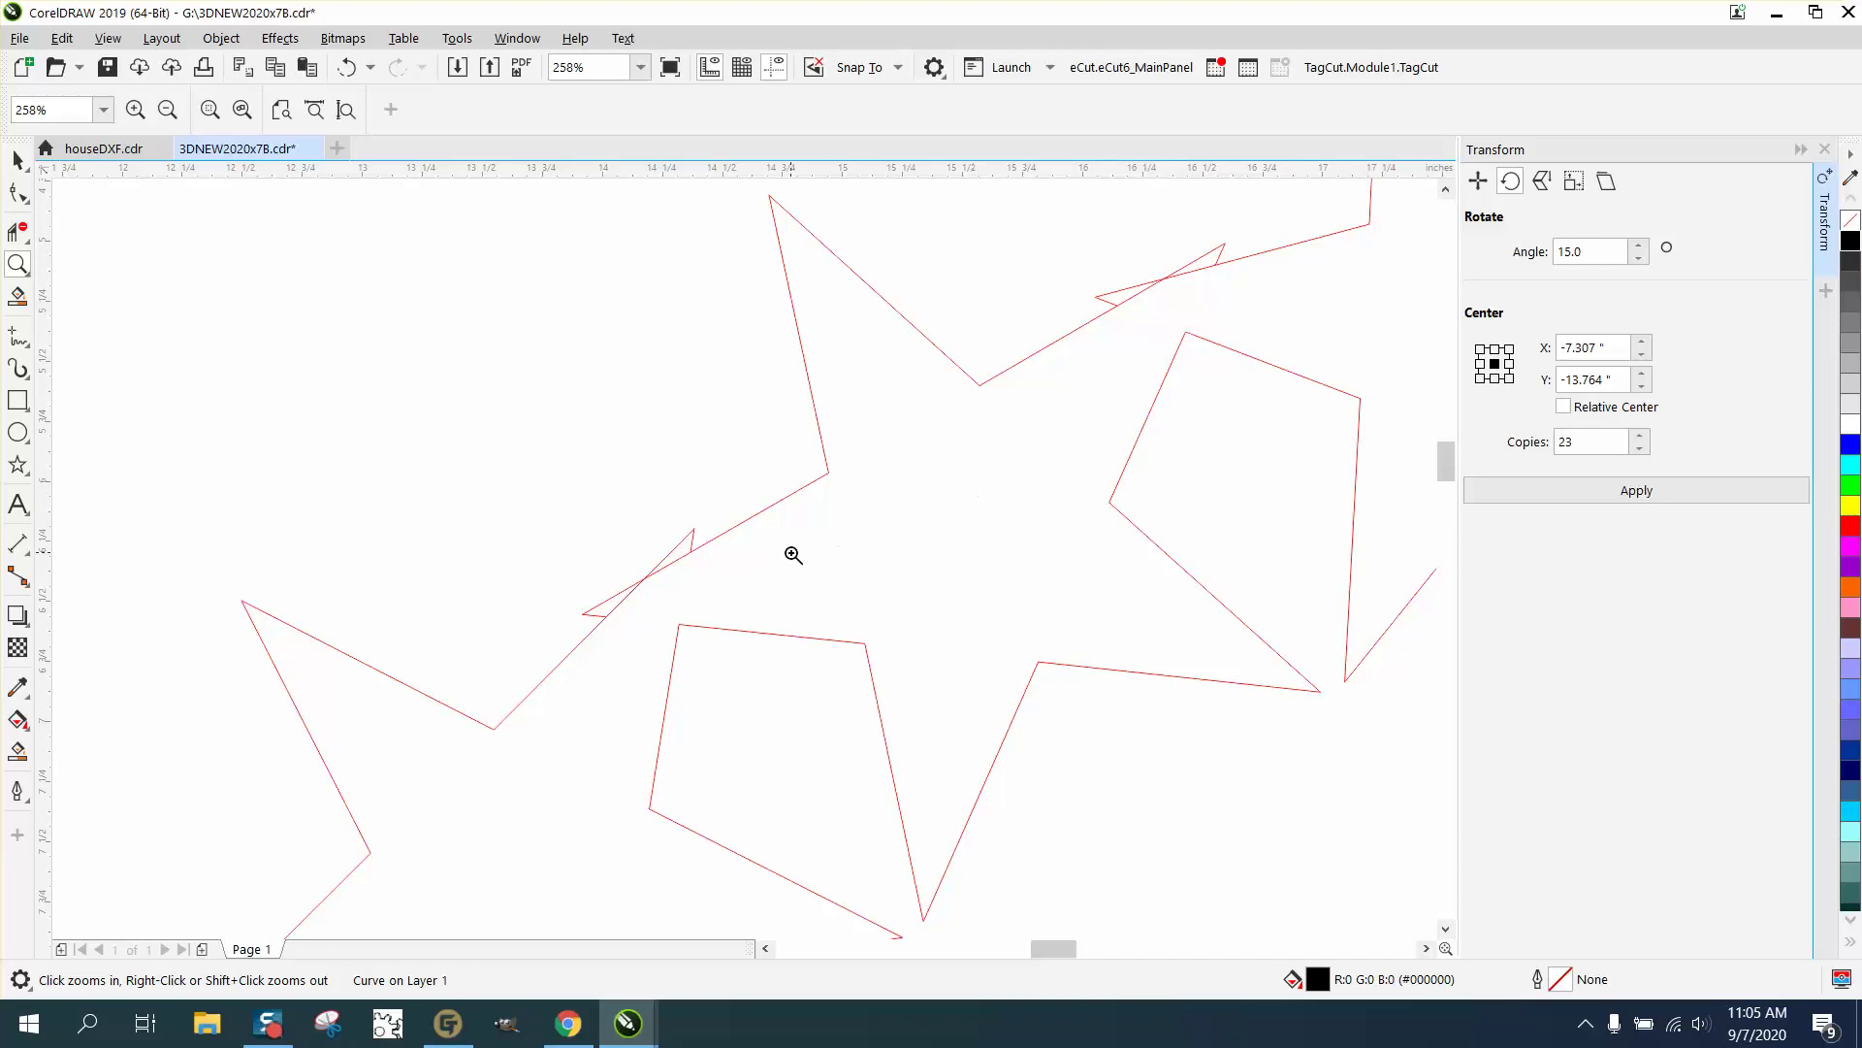
{"action": "scroll", "coordinate": [793, 554], "scroll_direction": "down", "scroll_amount": 3}
{"action": "scroll", "coordinate": [745, 476], "scroll_direction": "down", "scroll_amount": 1}
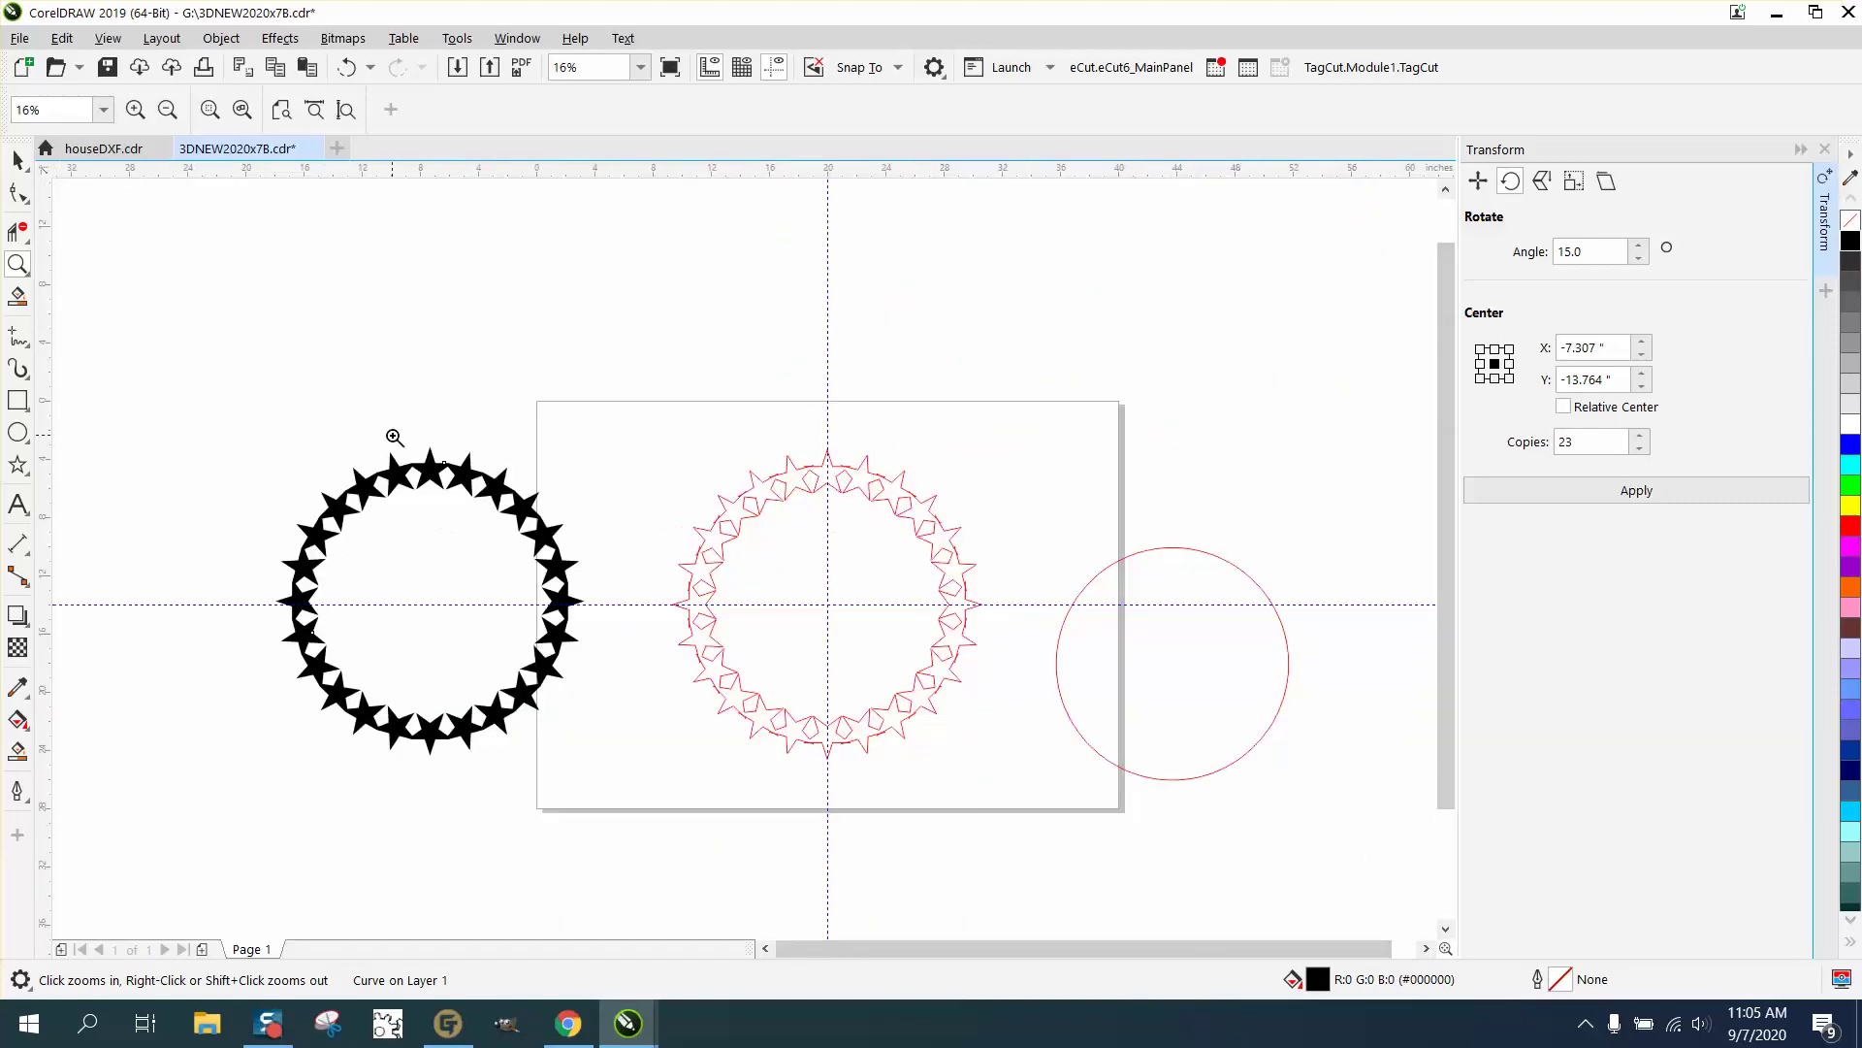
{"action": "scroll", "coordinate": [504, 508], "scroll_direction": "up", "scroll_amount": 4}
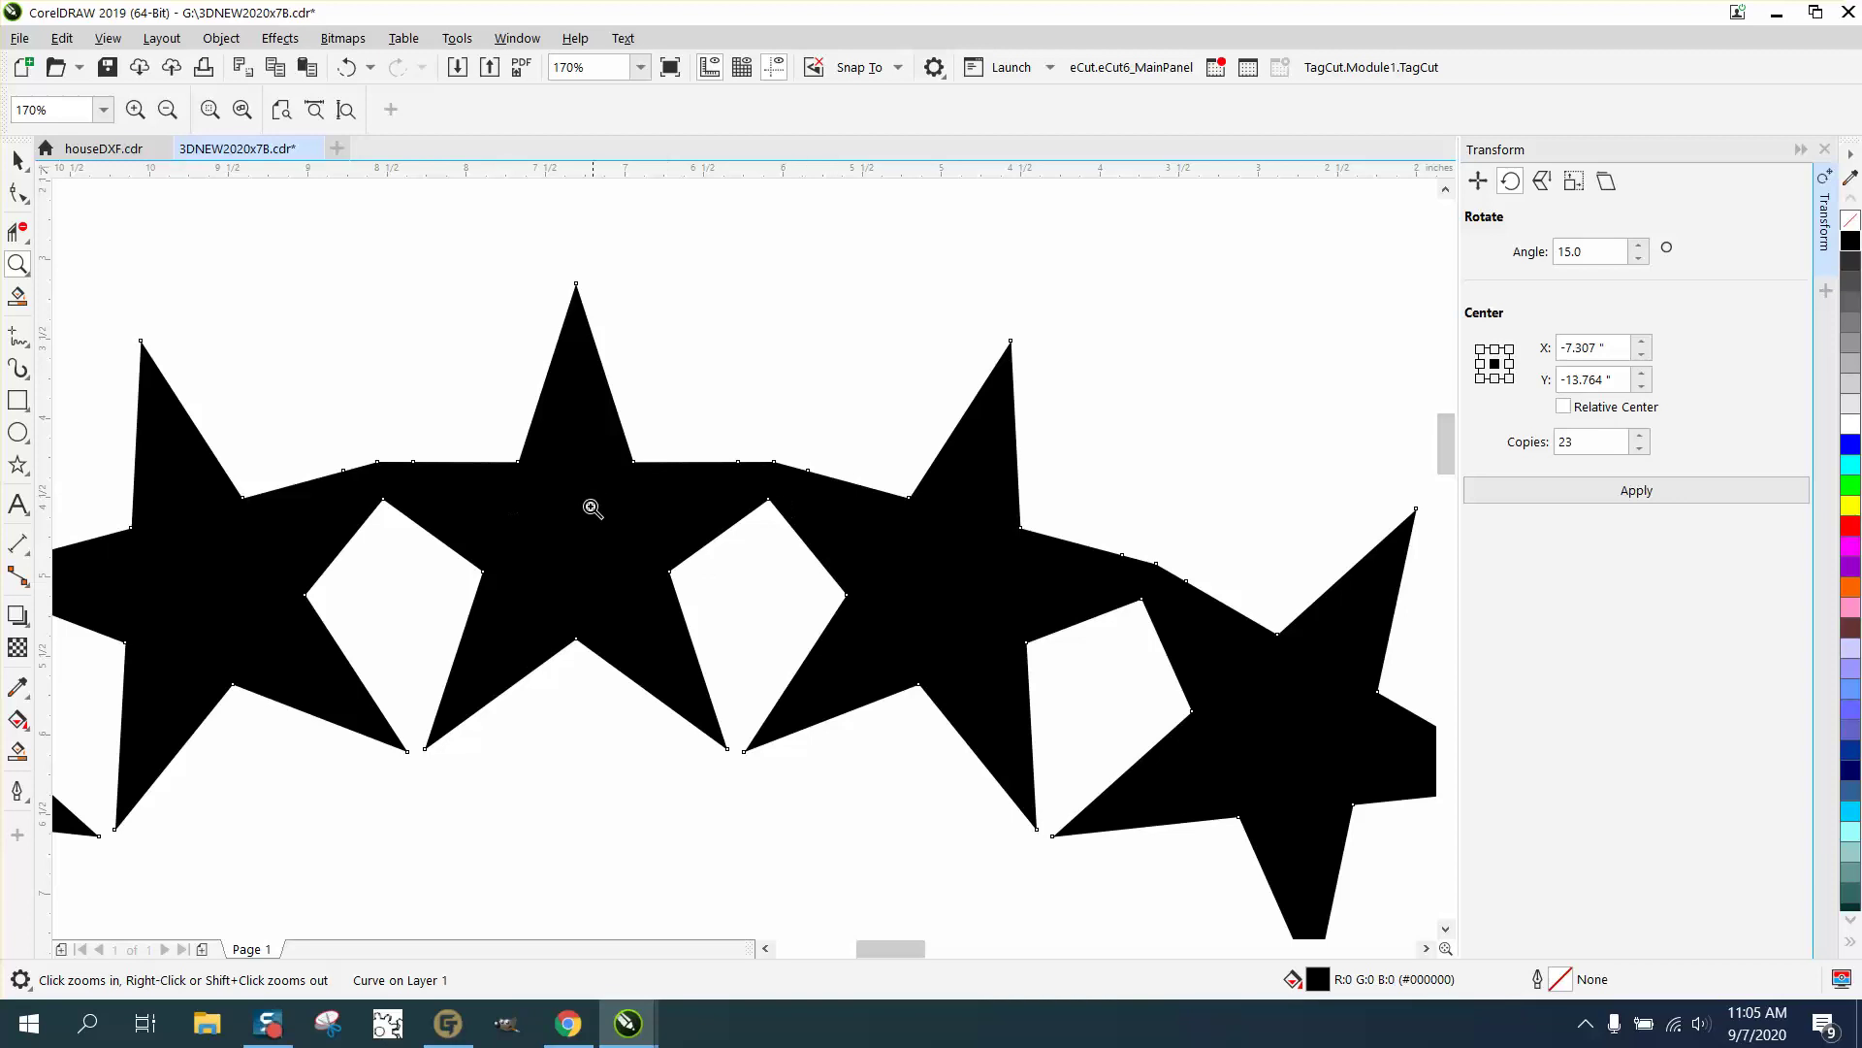
{"action": "scroll", "coordinate": [401, 509], "scroll_direction": "down", "scroll_amount": 2}
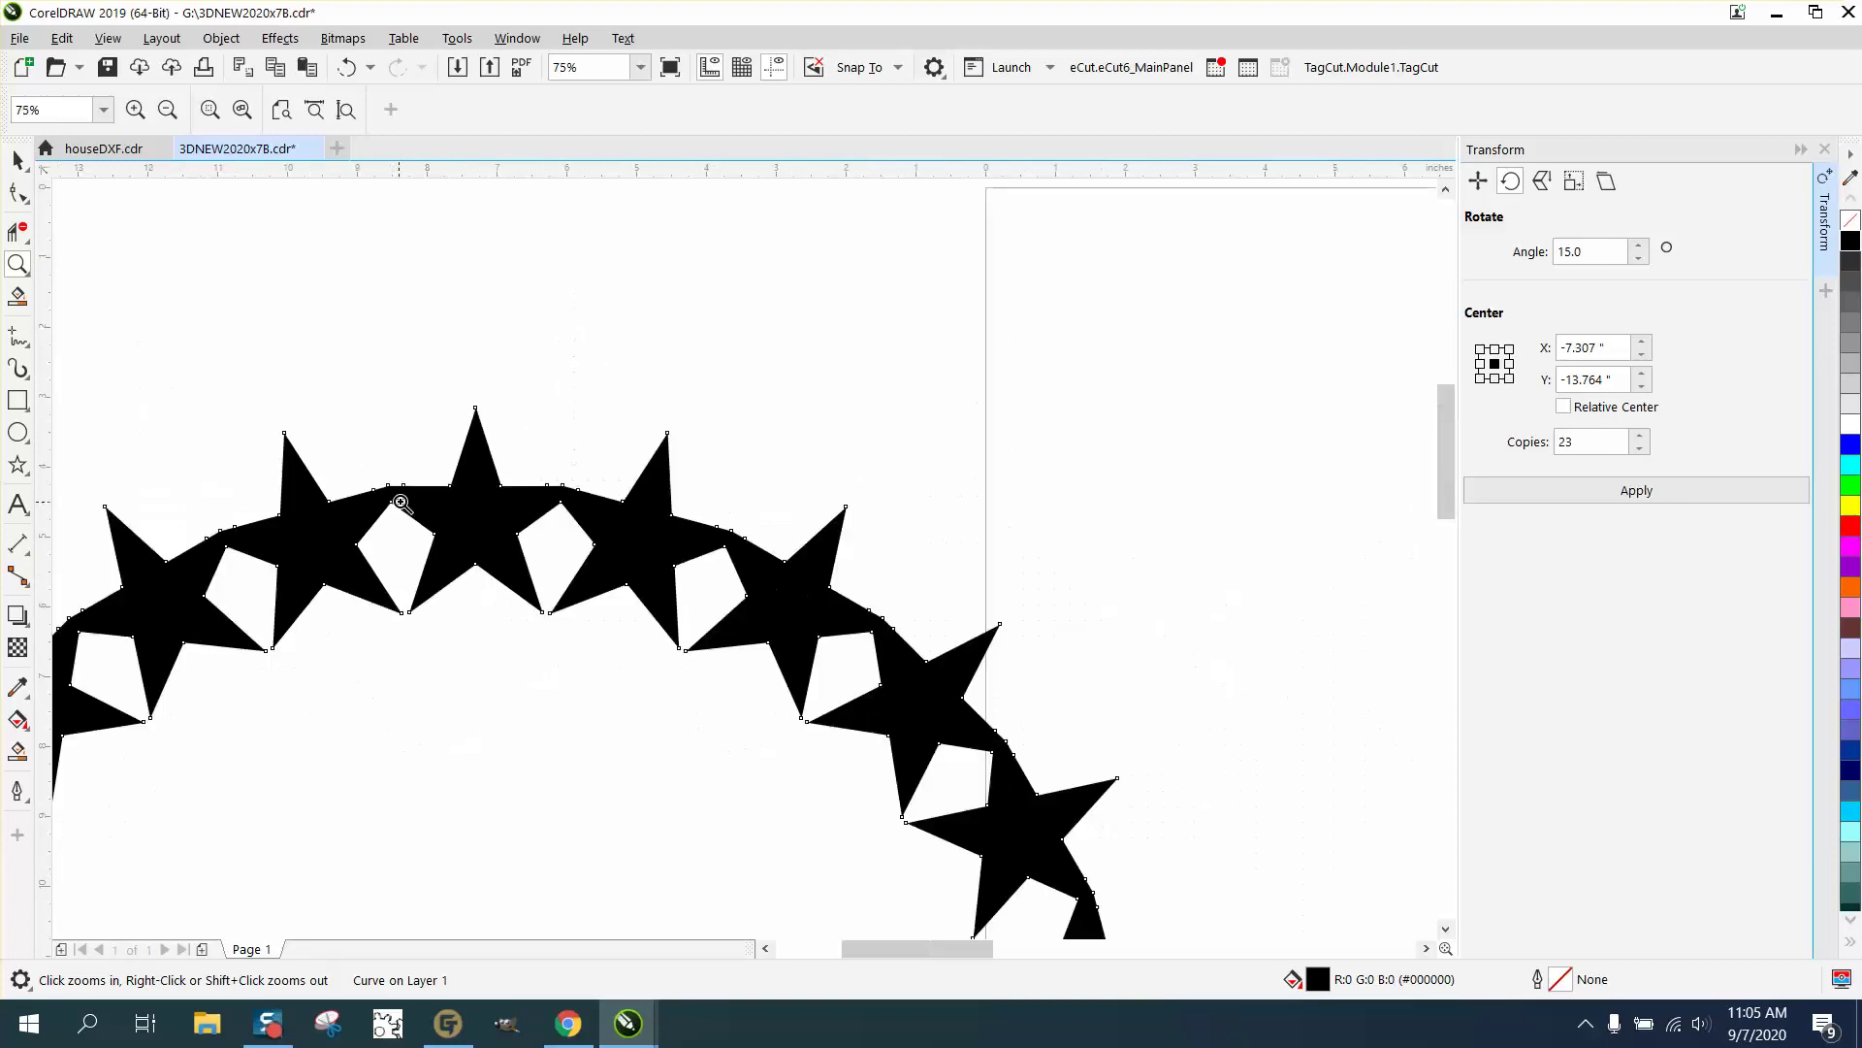
{"action": "scroll", "coordinate": [498, 487], "scroll_direction": "down", "scroll_amount": 2}
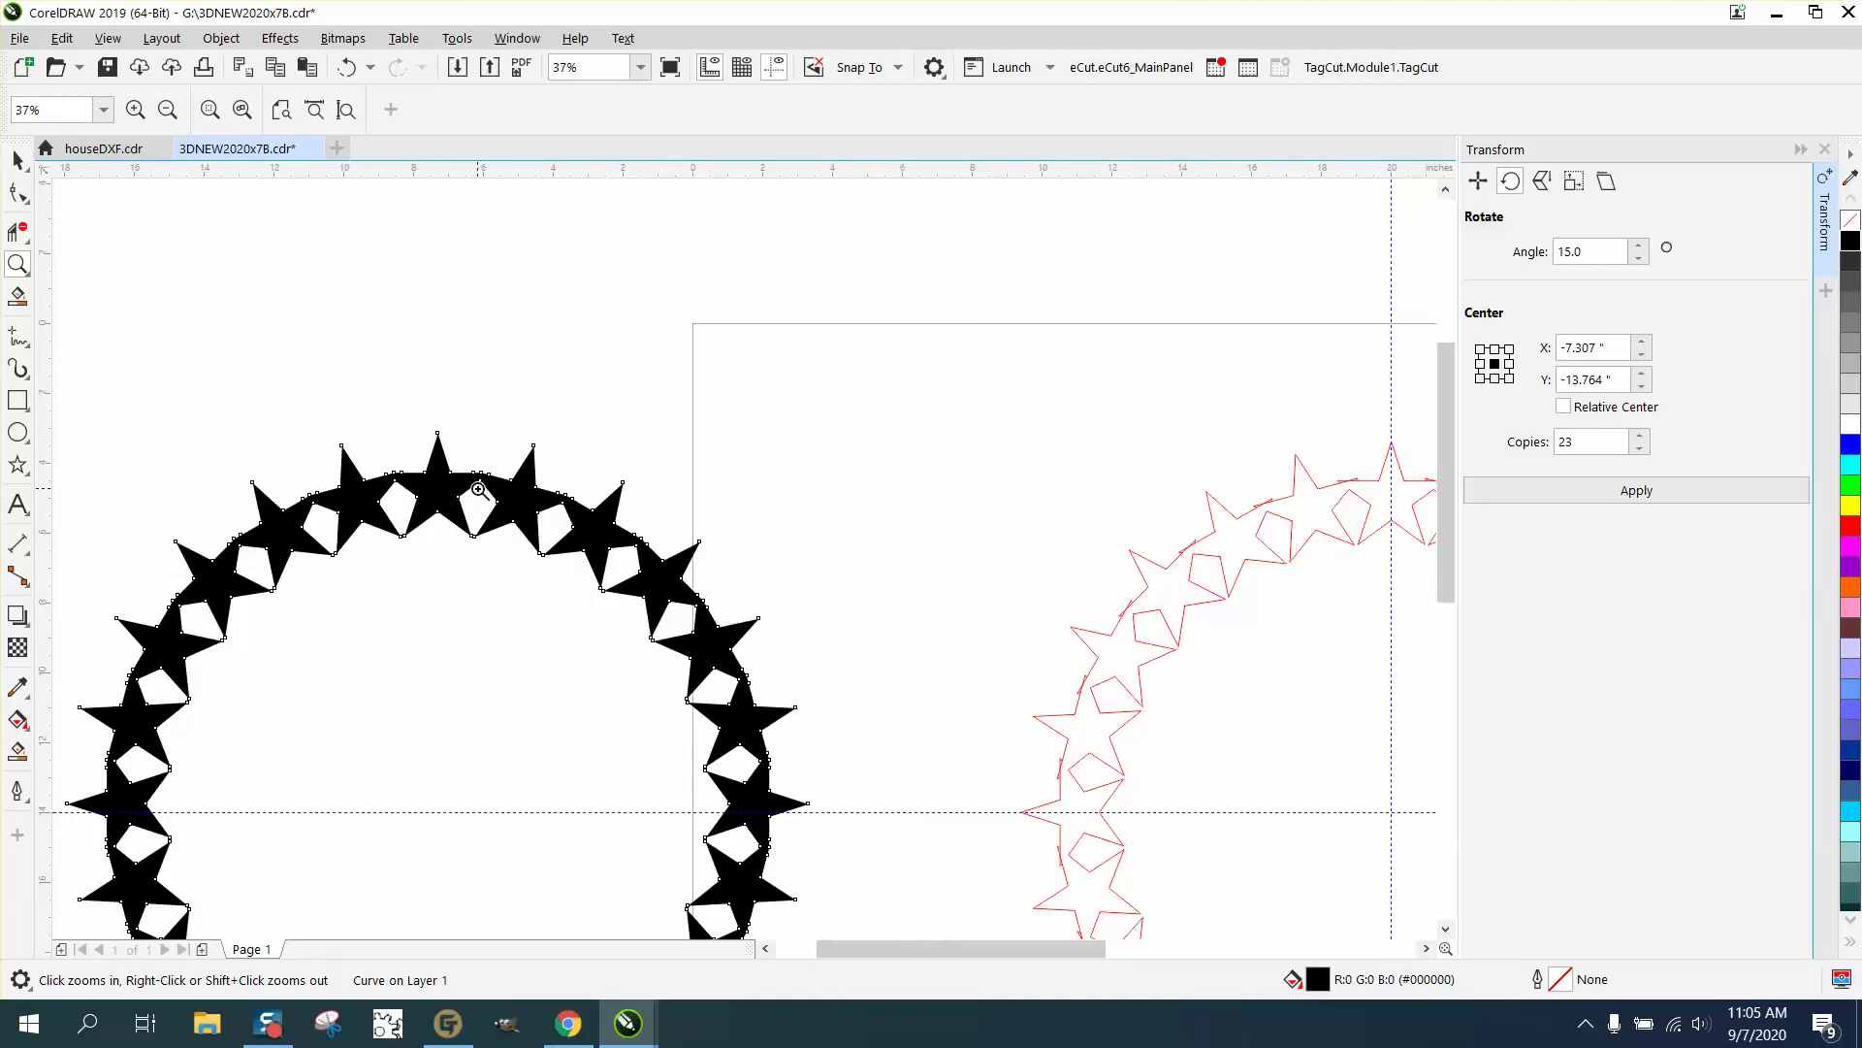
{"action": "scroll", "coordinate": [498, 488], "scroll_direction": "down", "scroll_amount": 2}
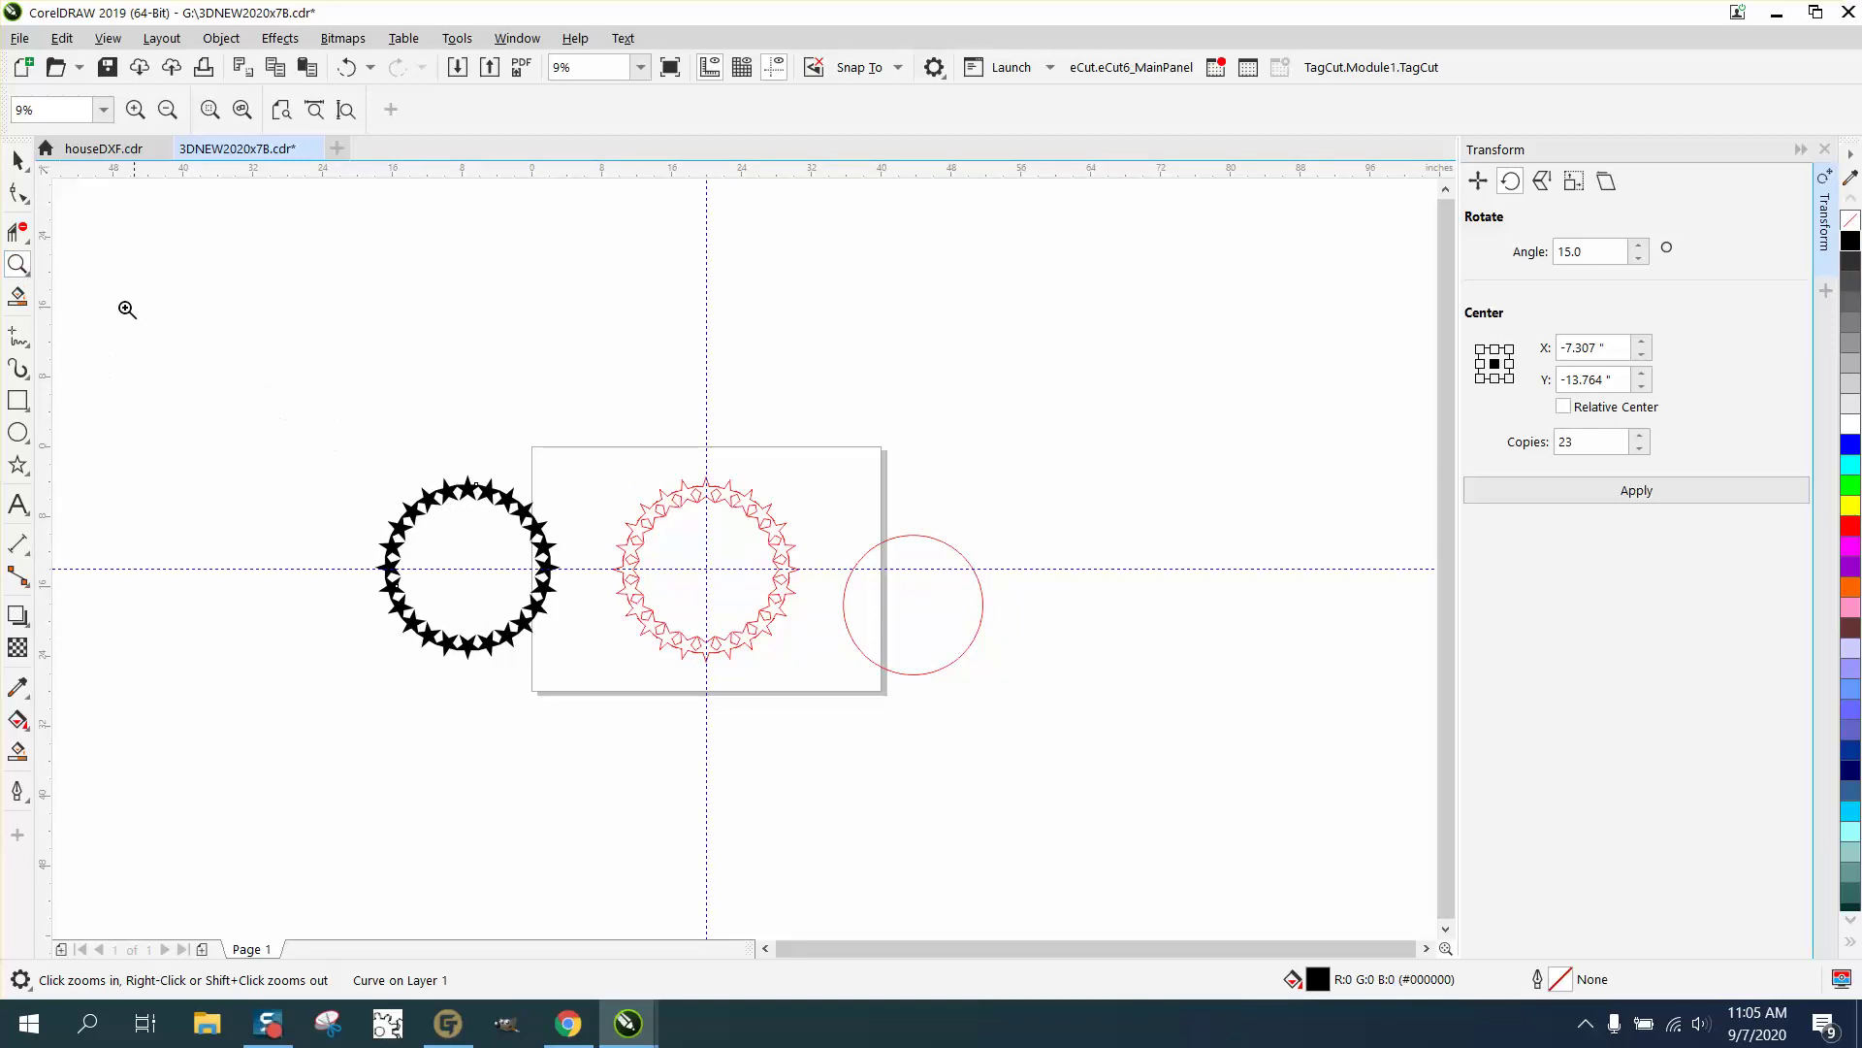
{"action": "left_click_drag", "start_coordinate": [359, 472], "coordinate": [643, 668]}
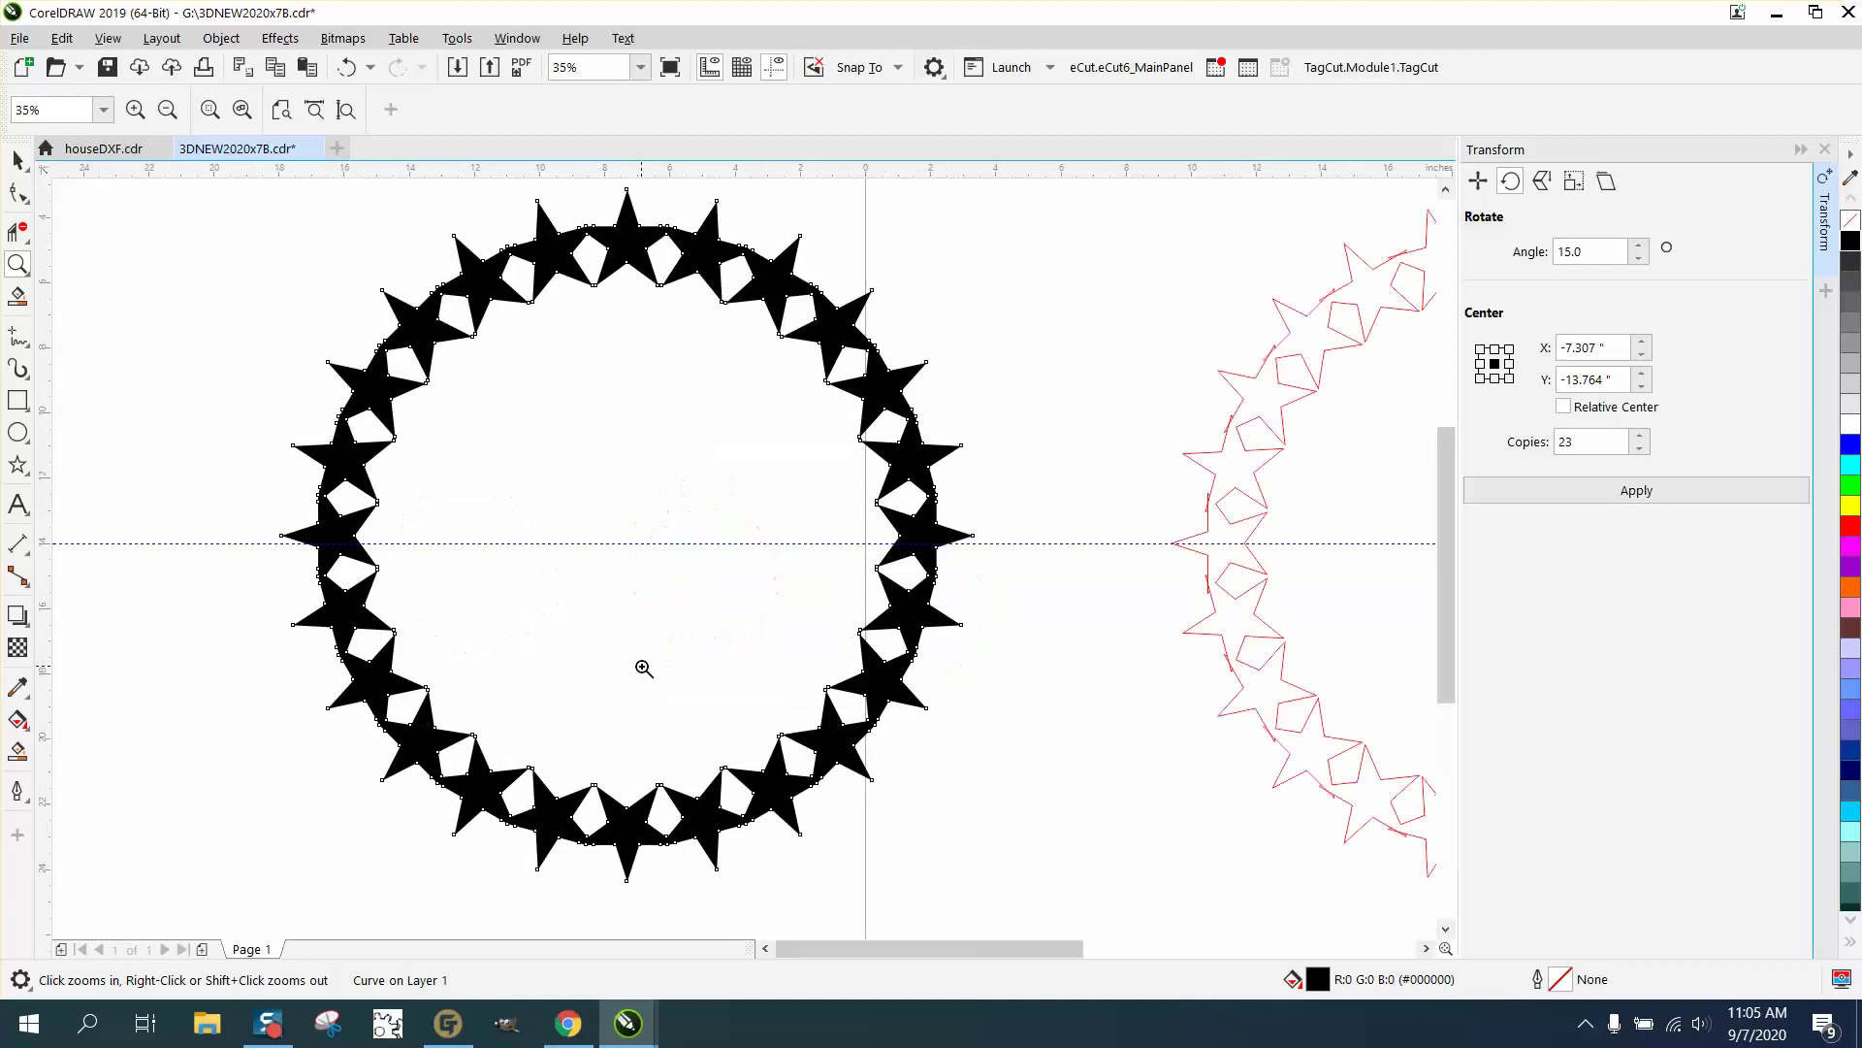